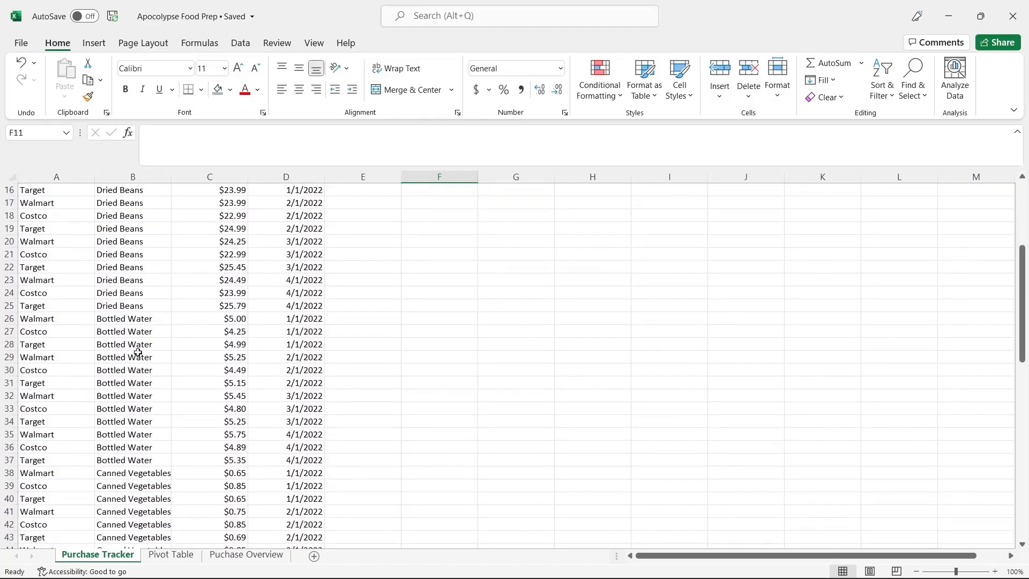
- Review the data on the workbook's Purchase Tracker, Pivot Table and Puchase Overview sheets
scroll(138, 352, "down", 8)
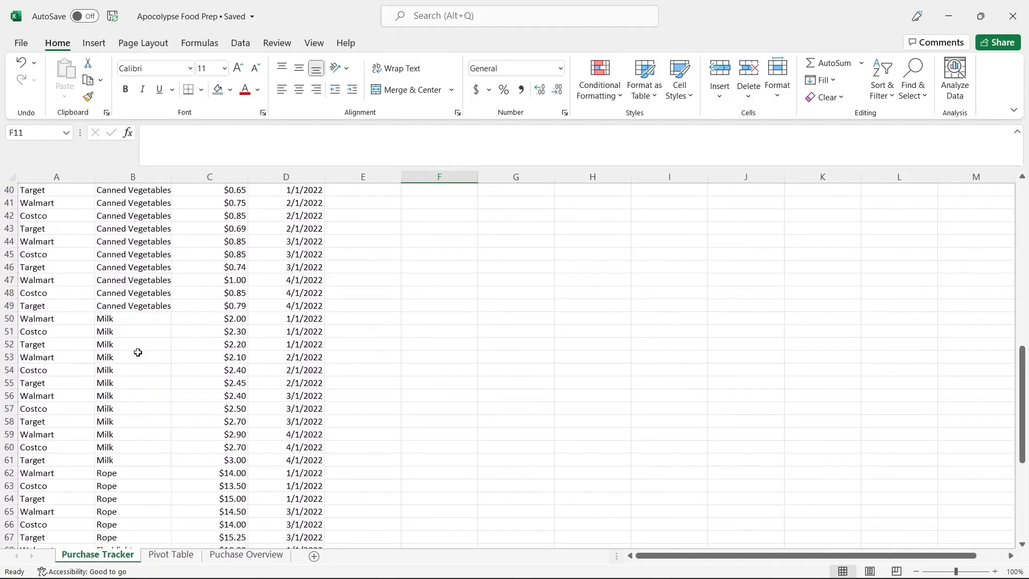
scroll(138, 353, "down", 4)
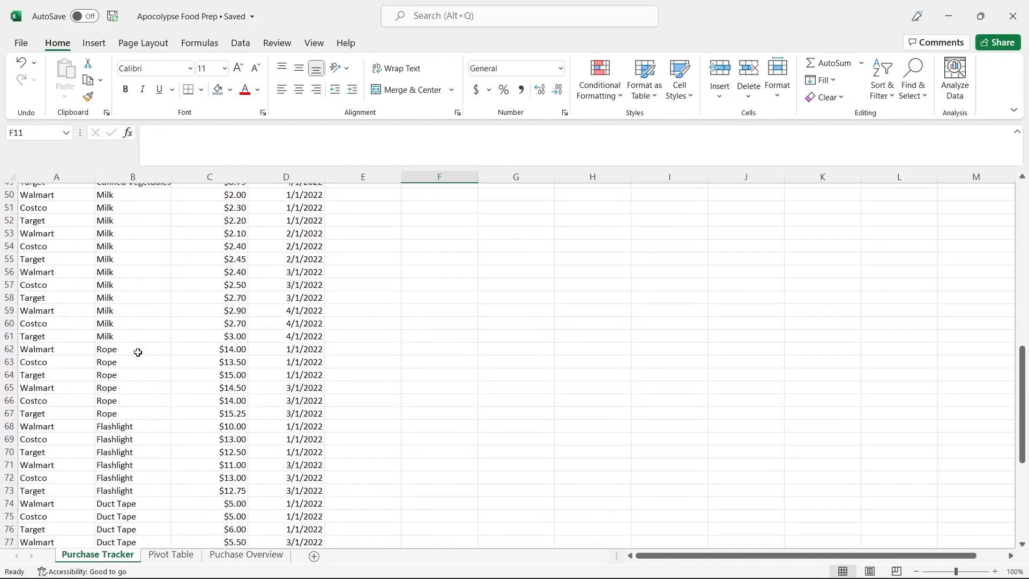
scroll(119, 326, "down", 3)
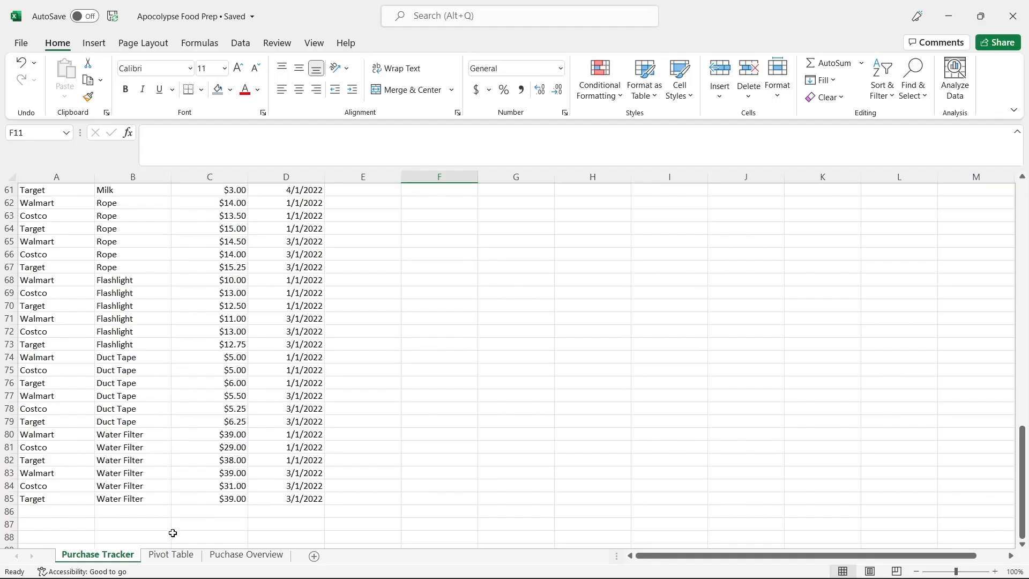
left_click(172, 555)
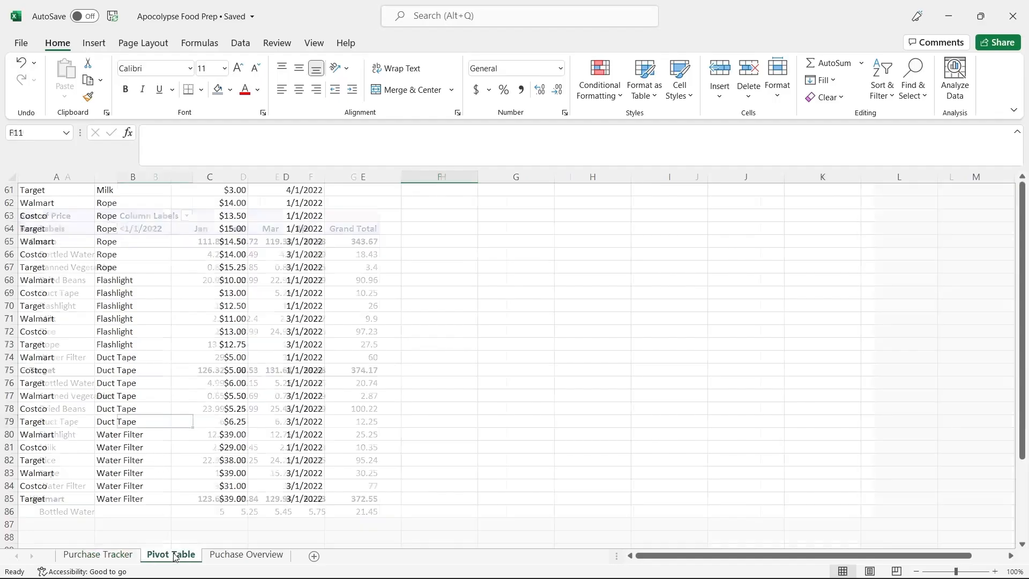
mouse_move(172, 337)
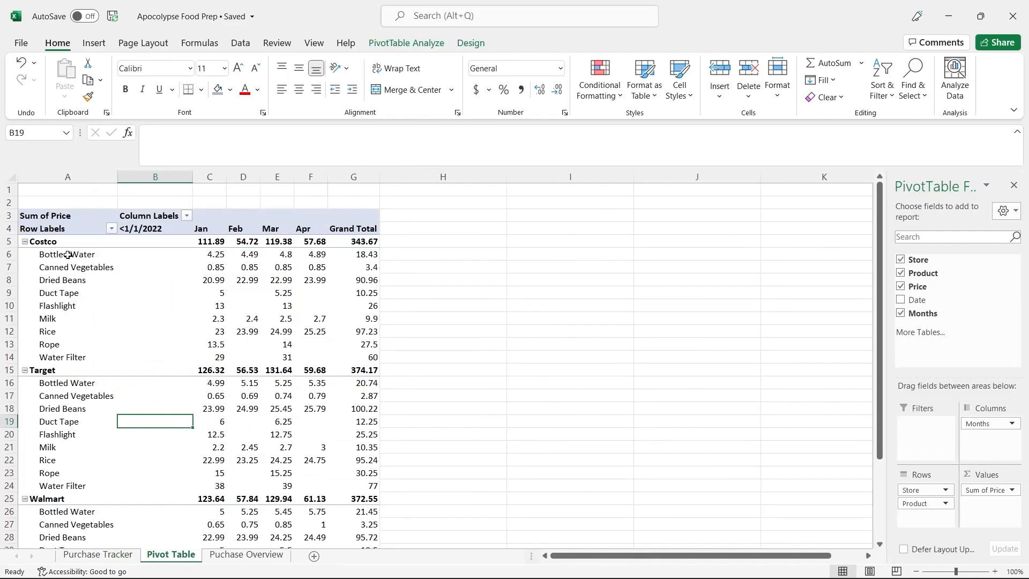
scroll(64, 498, "down", 2)
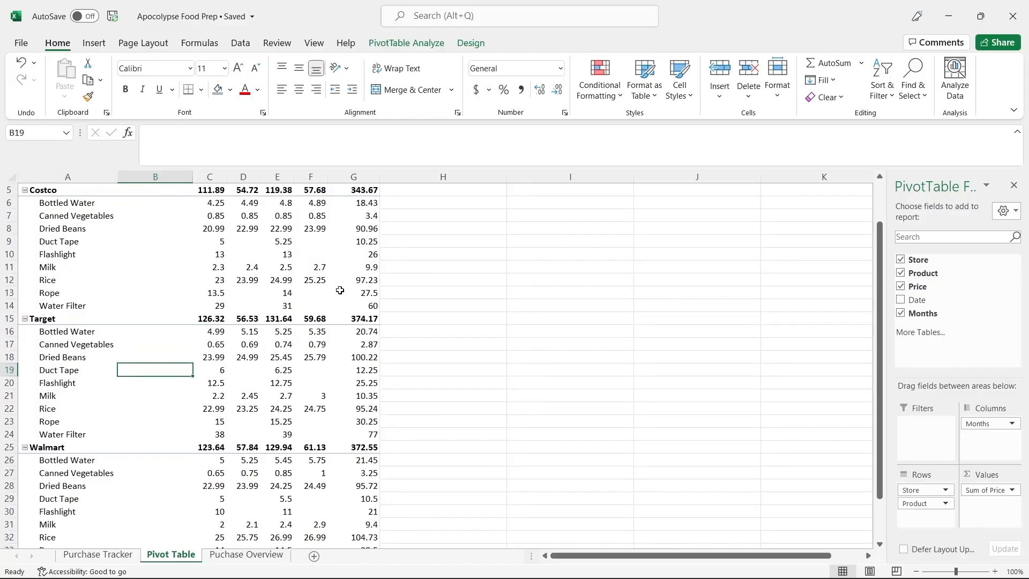
scroll(315, 324, "down", 5)
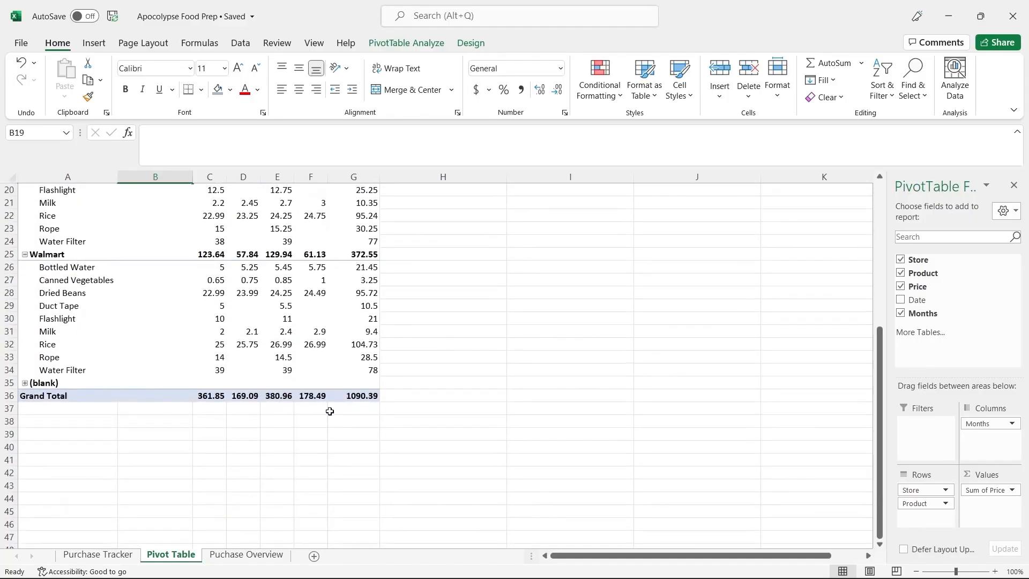
scroll(307, 396, "up", 6)
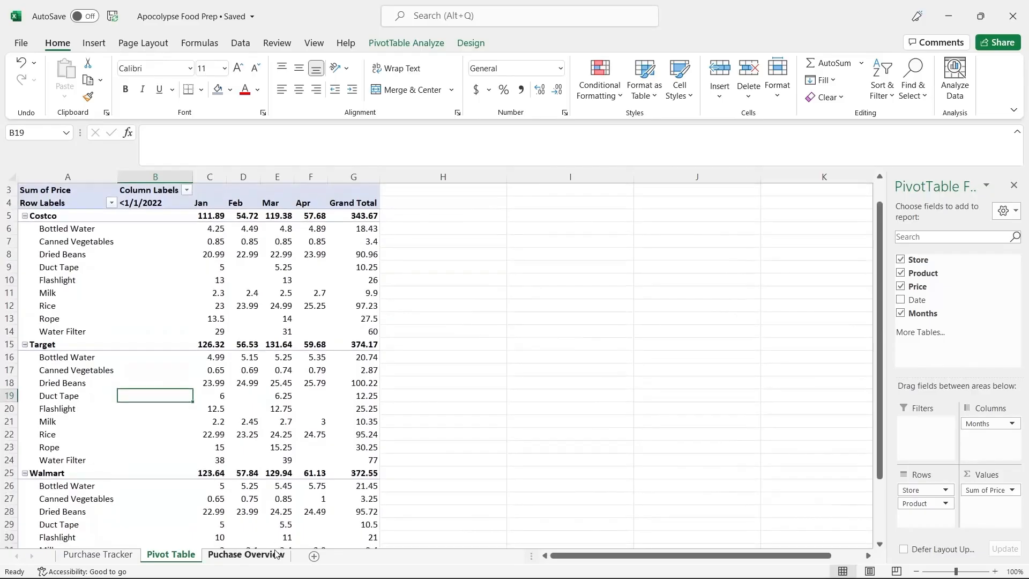
left_click(263, 556)
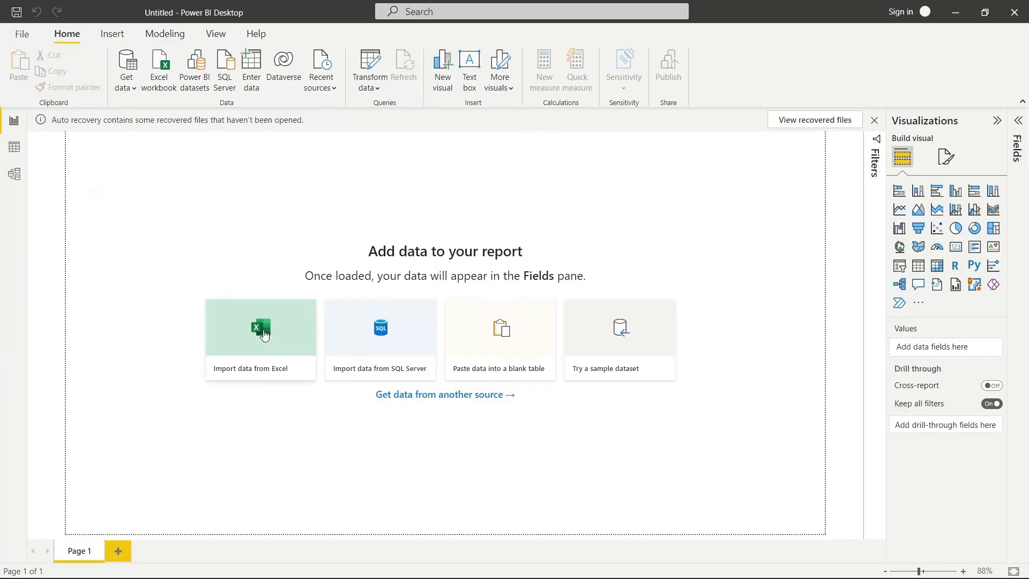
- In Power BI Desktop, import the Excel workbook Apocolypse Food Prep from the Power BI Tutorials folder
left_click(264, 335)
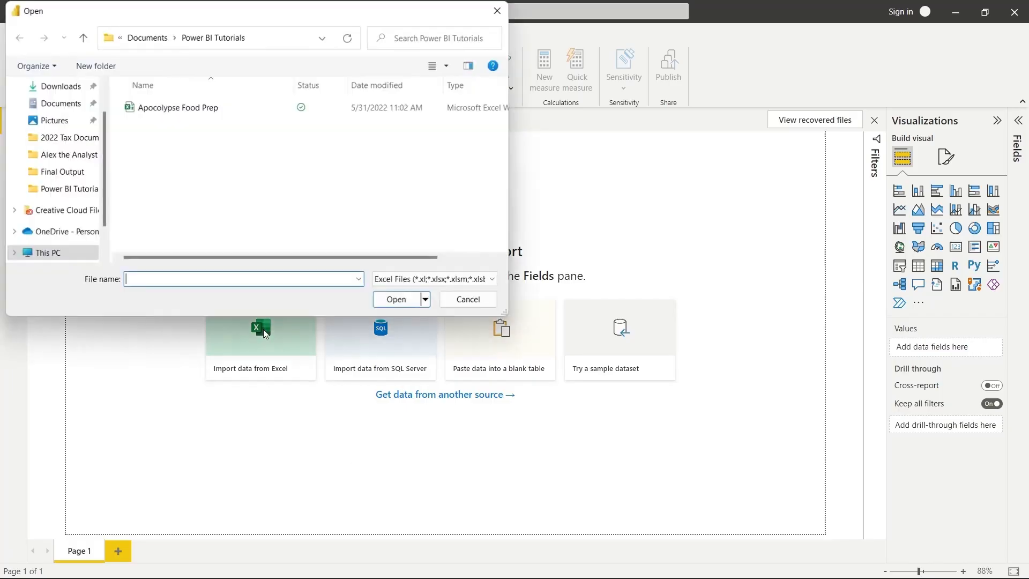
left_click(239, 111)
left_click(390, 301)
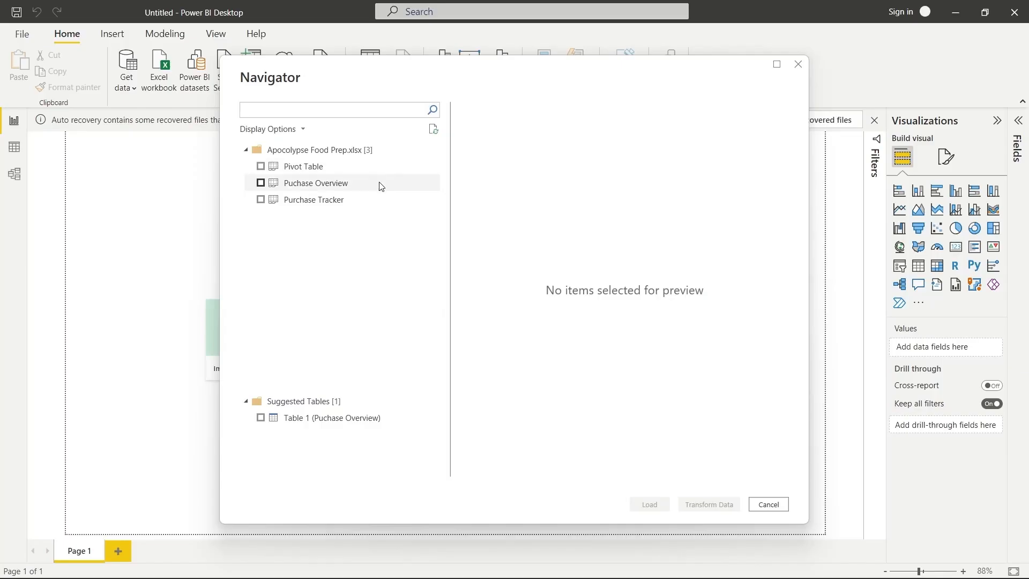
- Preview the contents of the Pivot Table and Puchase Overview sheets, including the columns further along in the overview
left_click(351, 173)
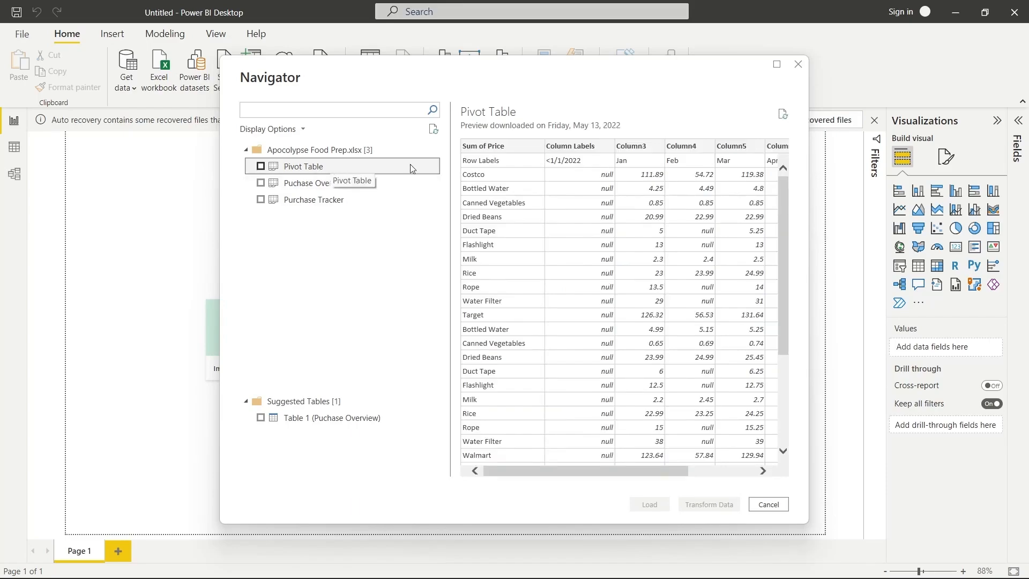
scroll(579, 268, "down", 5)
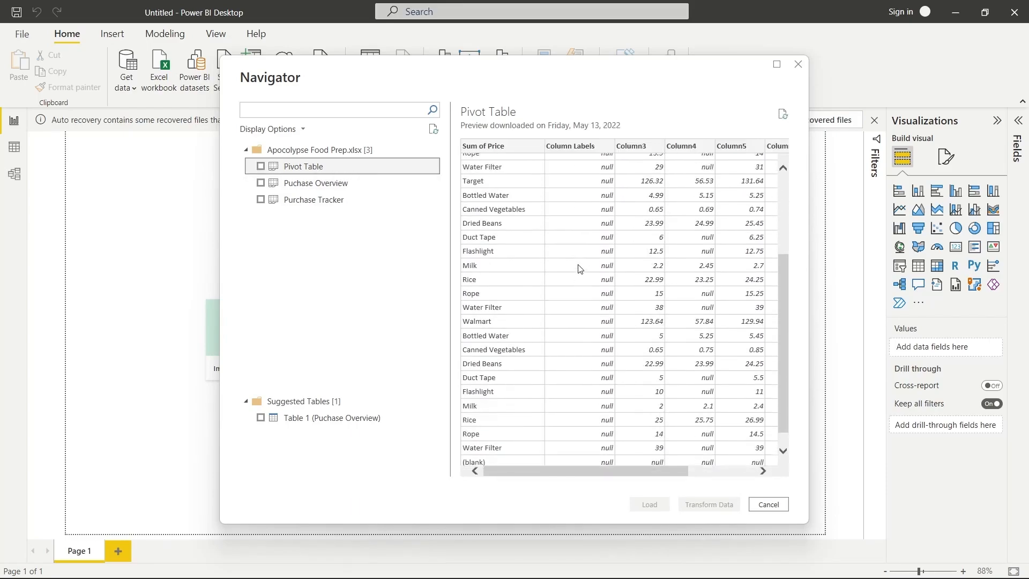
scroll(579, 268, "up", 5)
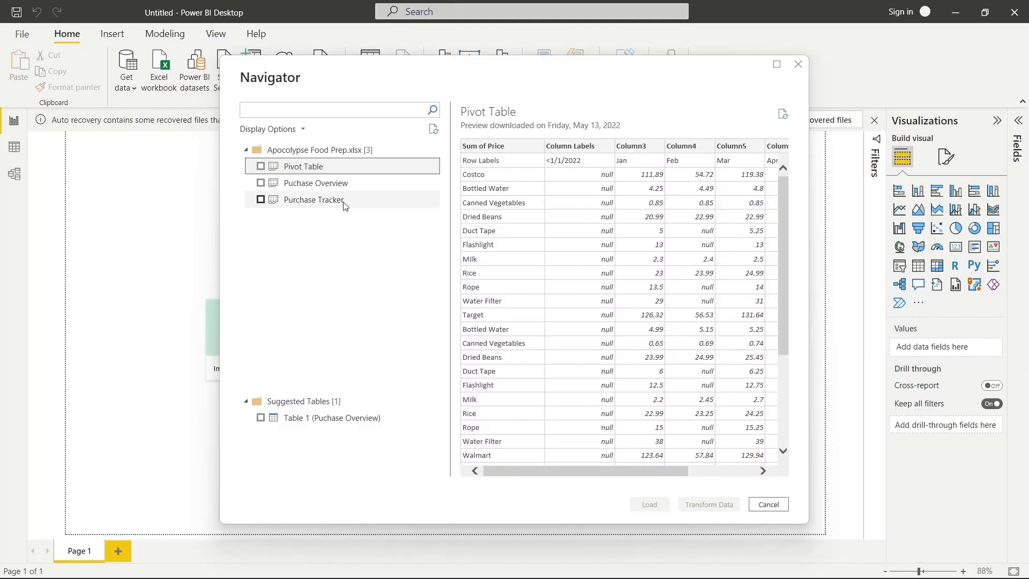
left_click(352, 187)
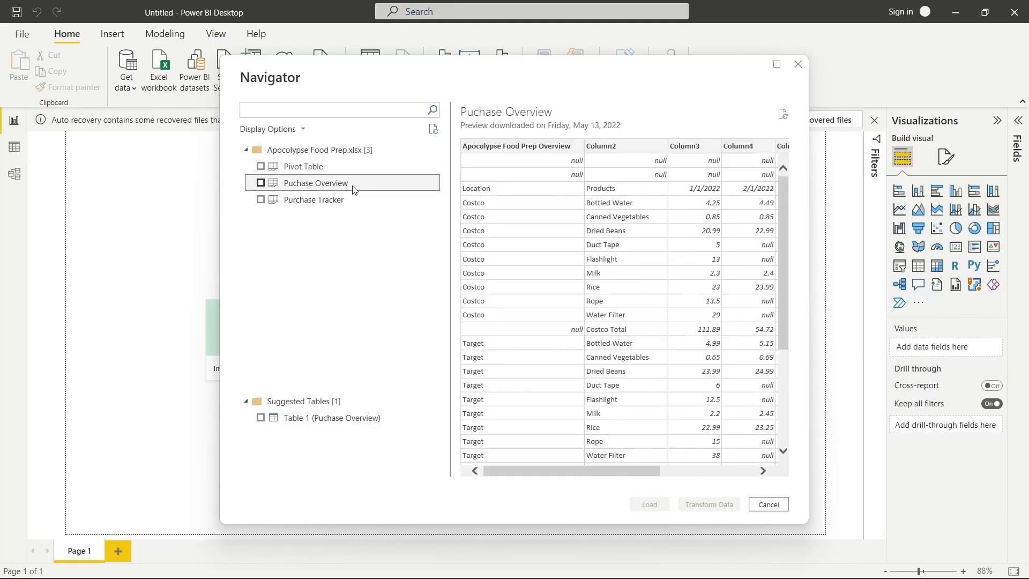
scroll(562, 245, "right", 5)
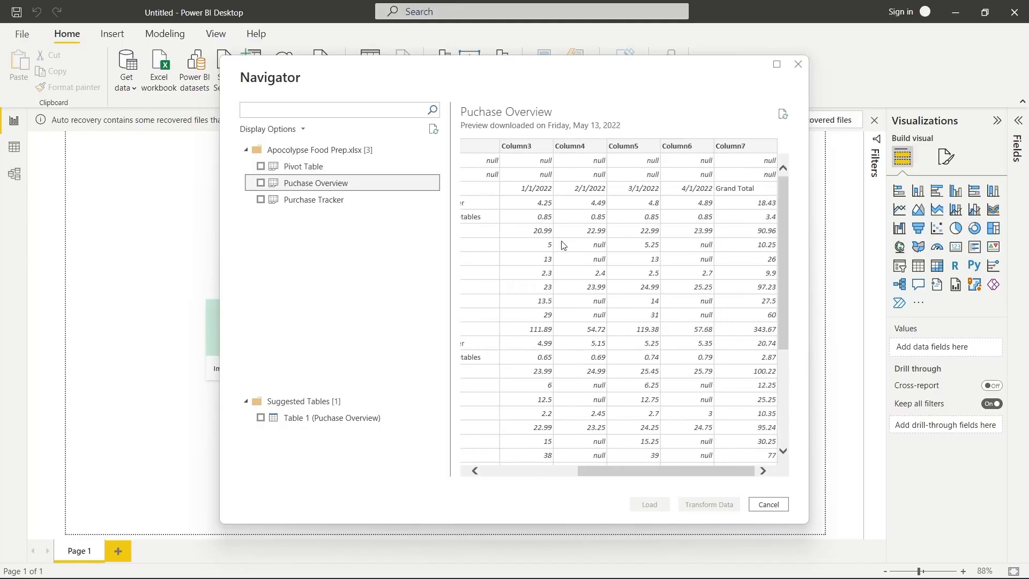
scroll(563, 245, "left", 3)
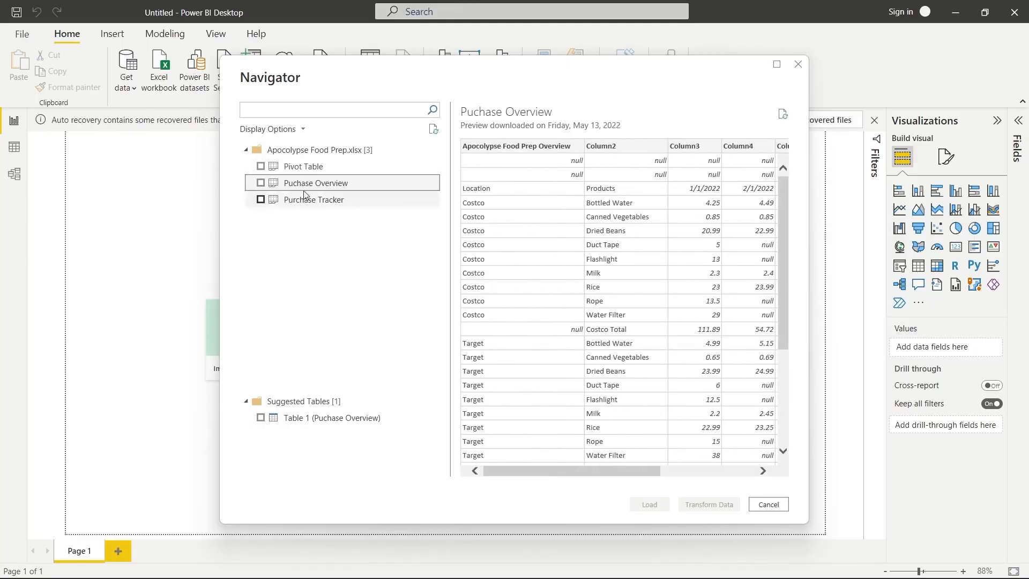
- Choose the Pivot Table and Puchase Overview sheets for import and send them to Power Query Editor for transformation
left_click(261, 168)
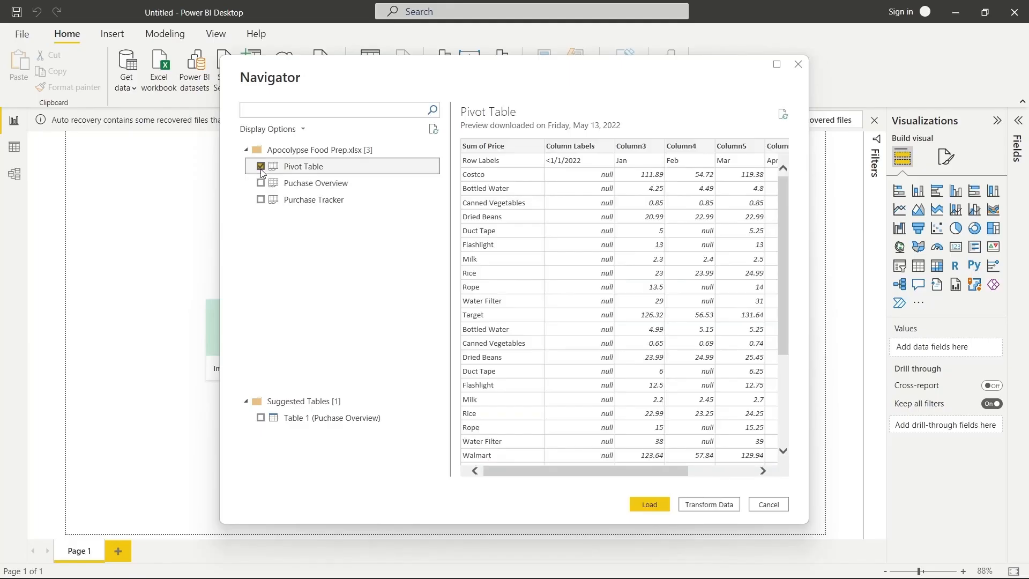
left_click(261, 183)
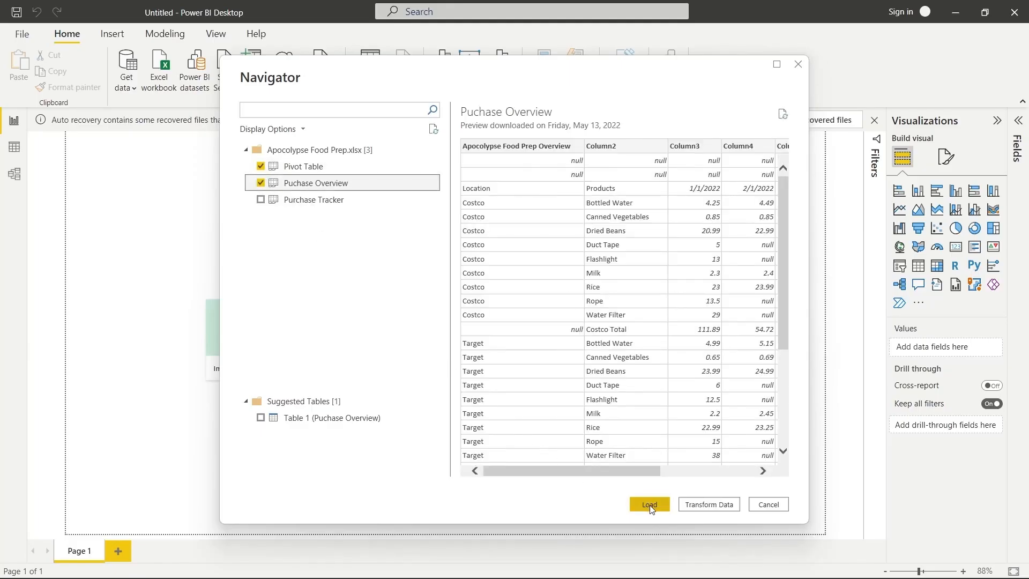
left_click(710, 504)
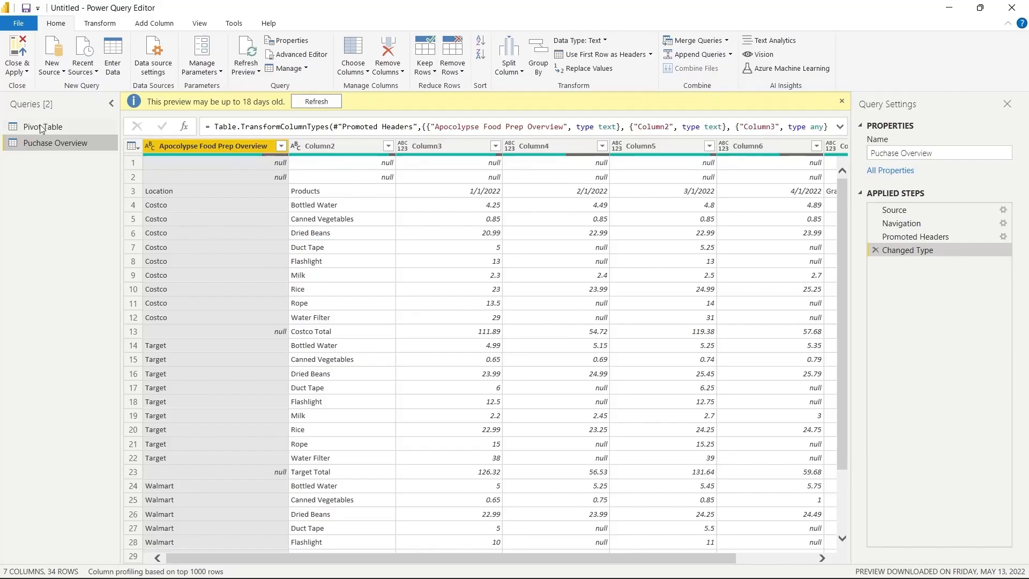
- Switch between the Puchase Overview and Pivot Table queries, ending with the Pivot Table query displayed
left_click(69, 127)
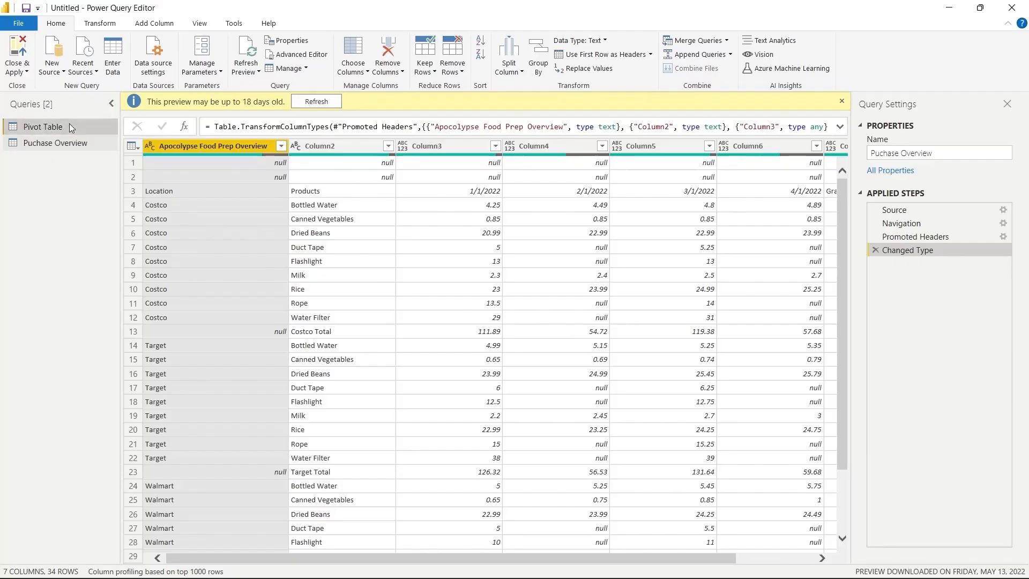
left_click(69, 143)
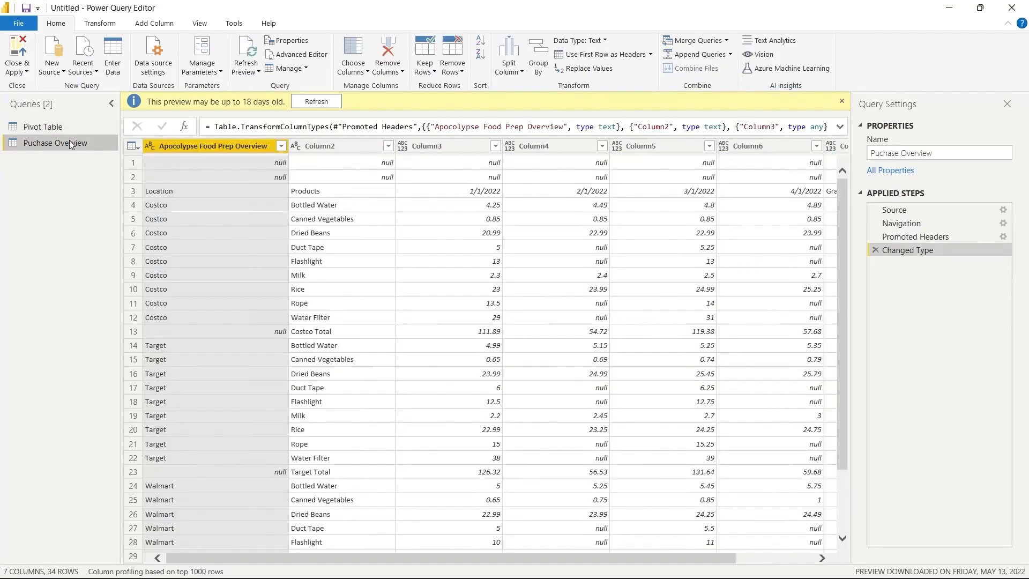
left_click(59, 127)
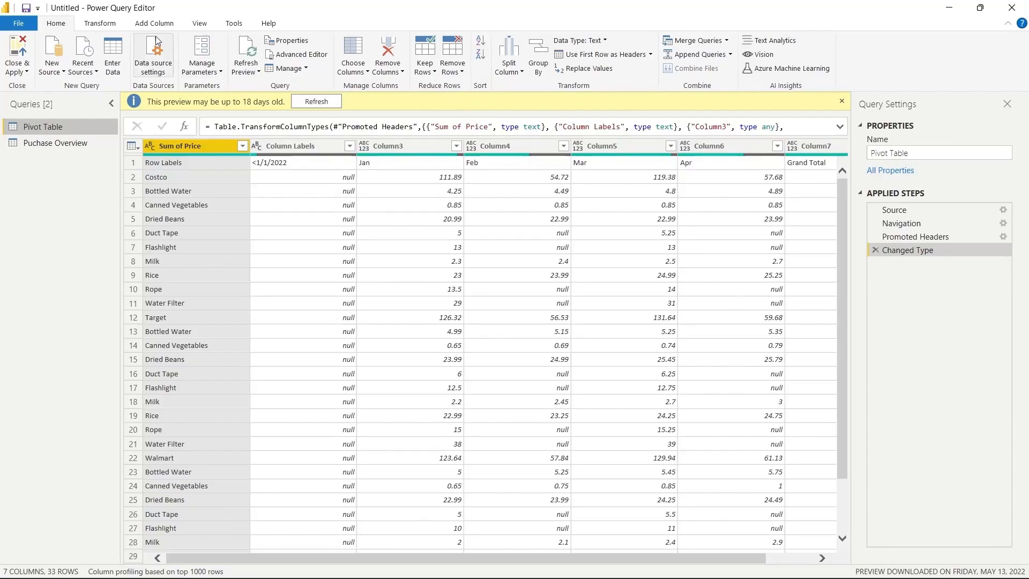
left_click(99, 25)
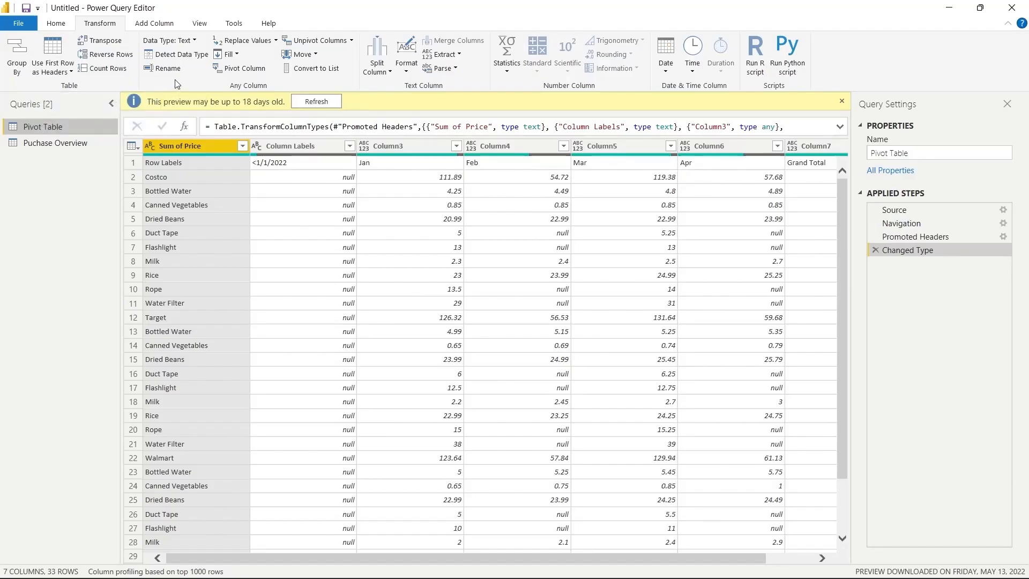
left_click(156, 24)
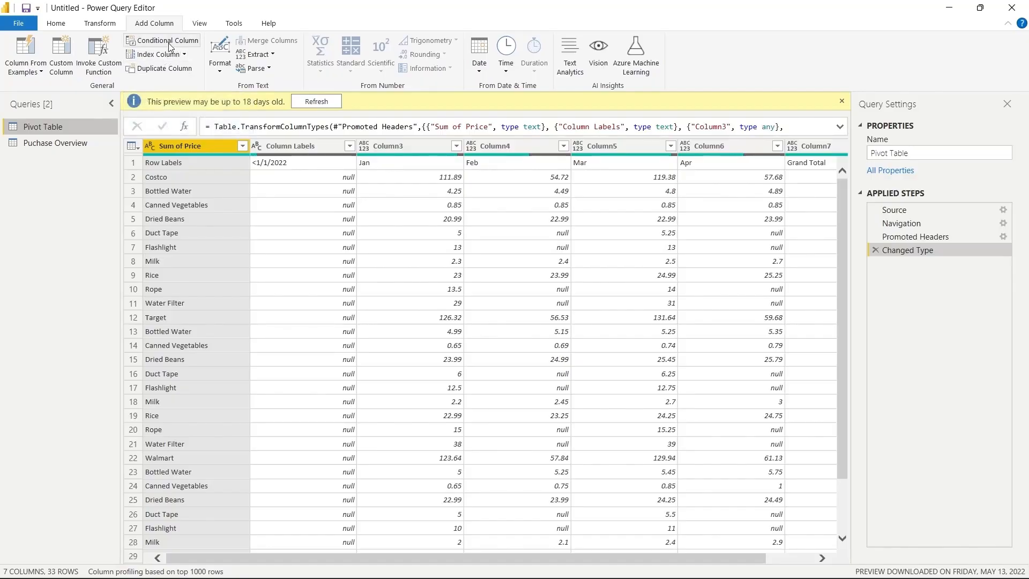
left_click(203, 25)
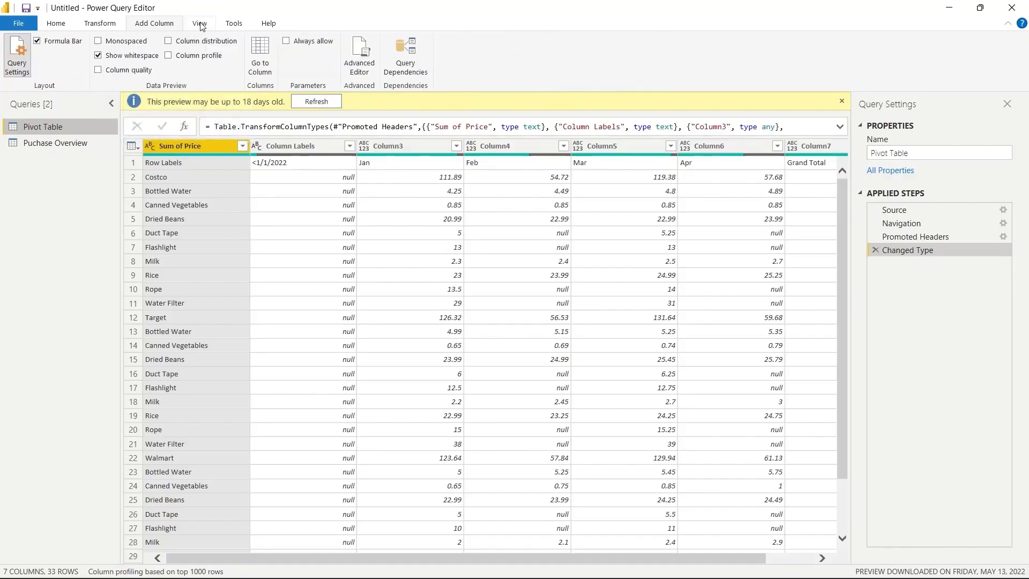
left_click(237, 23)
left_click(267, 24)
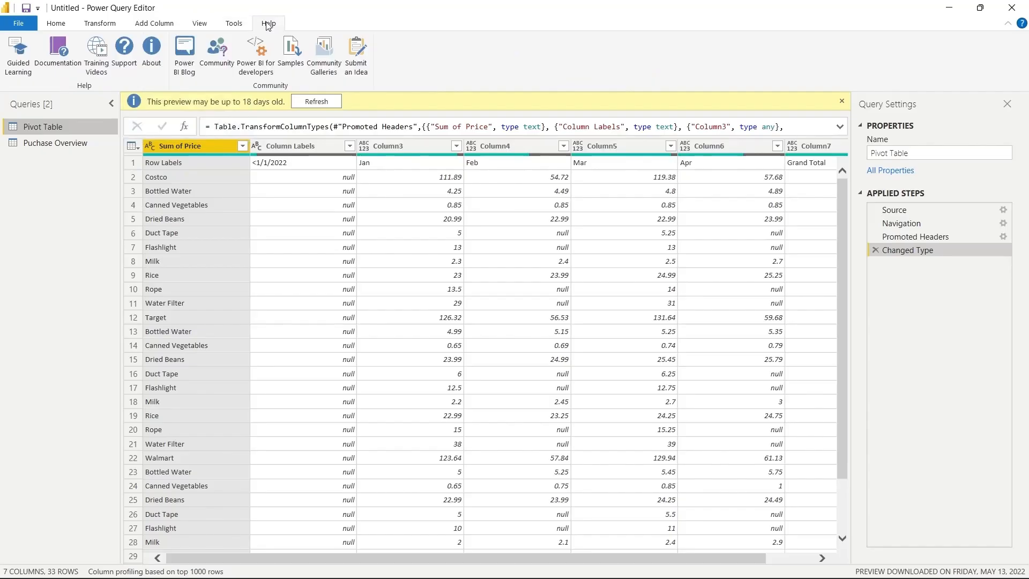
left_click(59, 26)
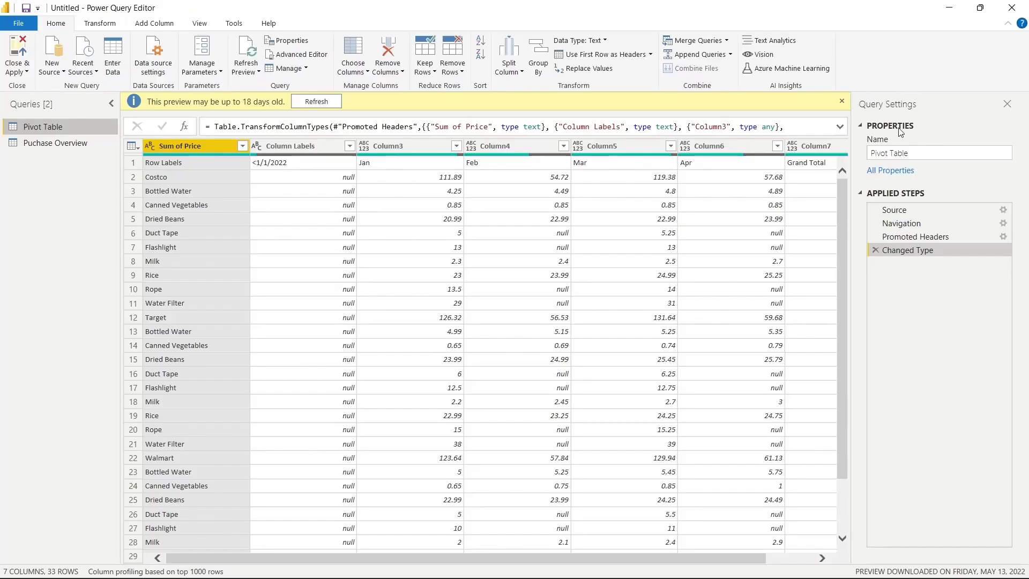
- Rename the Pivot Table query to Pivot Table 2022
left_click(919, 155)
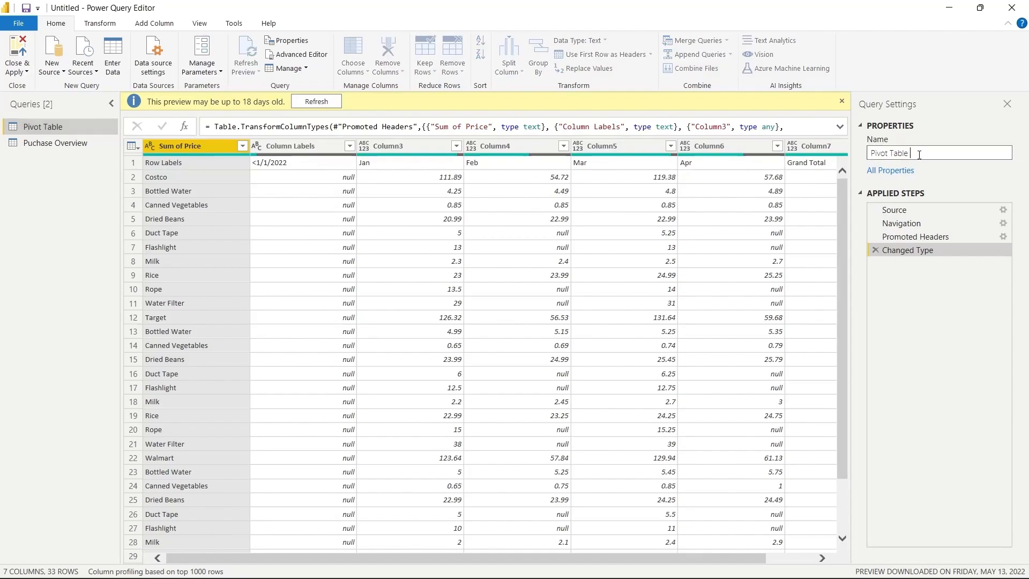
type("2022")
key("Return")
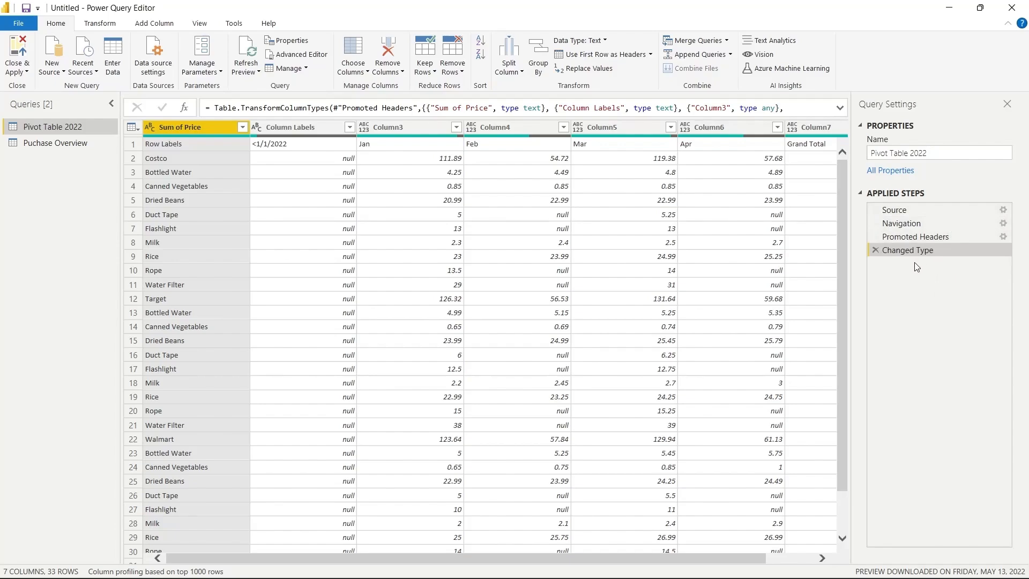
- Check the source file settings of the query's Source step without changing them, and return to the Changed Type step
left_click(1003, 212)
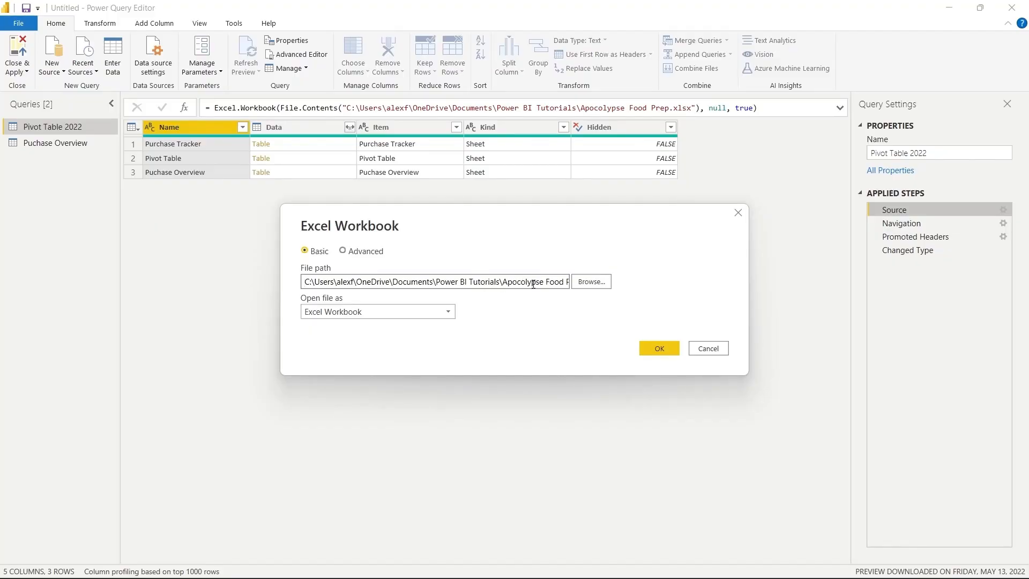
left_click(710, 350)
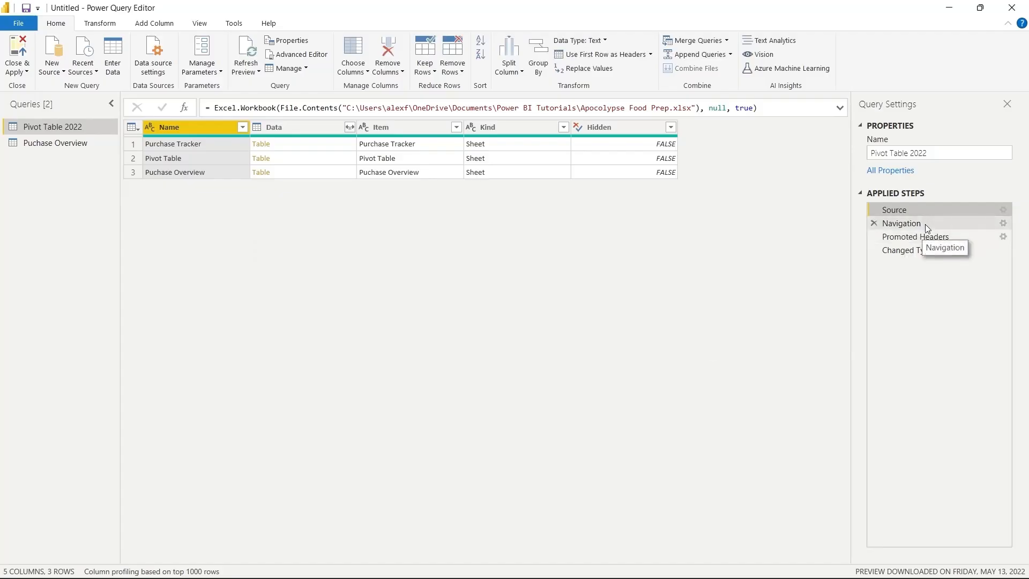
left_click(932, 249)
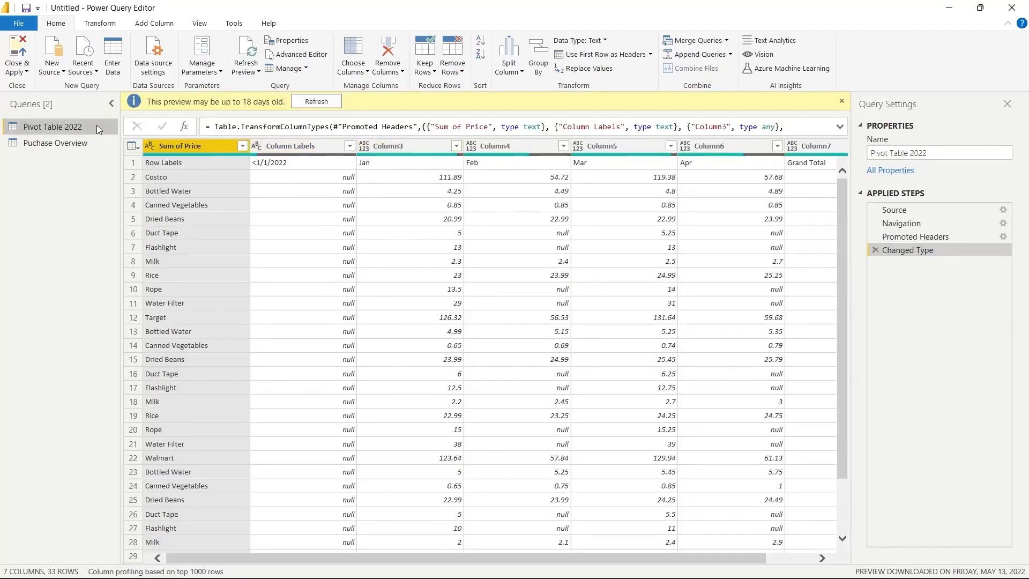
- Open the Puchase Overview query and inspect the first column's value in the Costco Total row
left_click(95, 142)
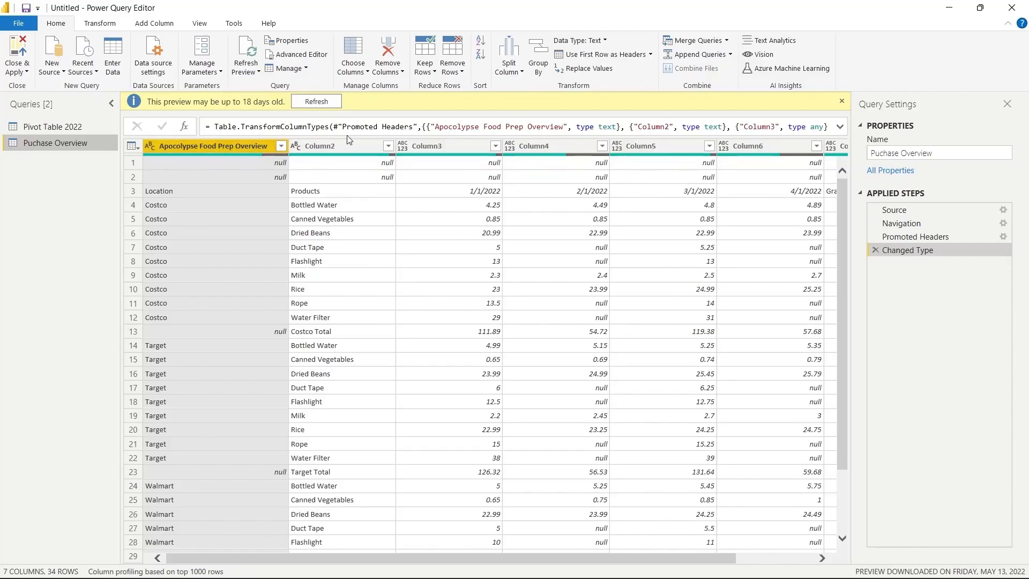
mouse_move(695, 158)
left_click(272, 331)
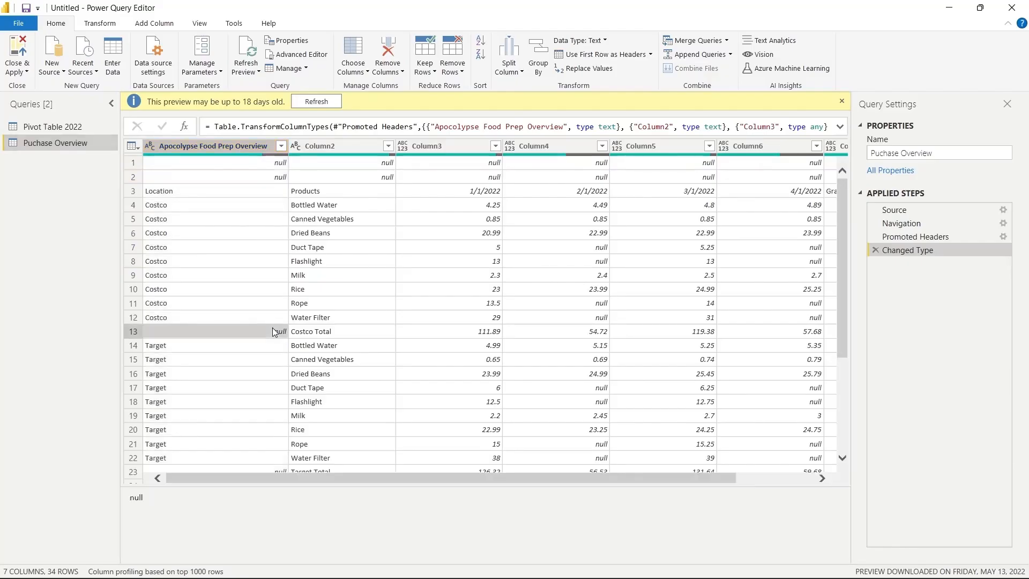
- Review the first column for null rows and remove the top 2 rows from the Puchase Overview query
left_click(247, 146)
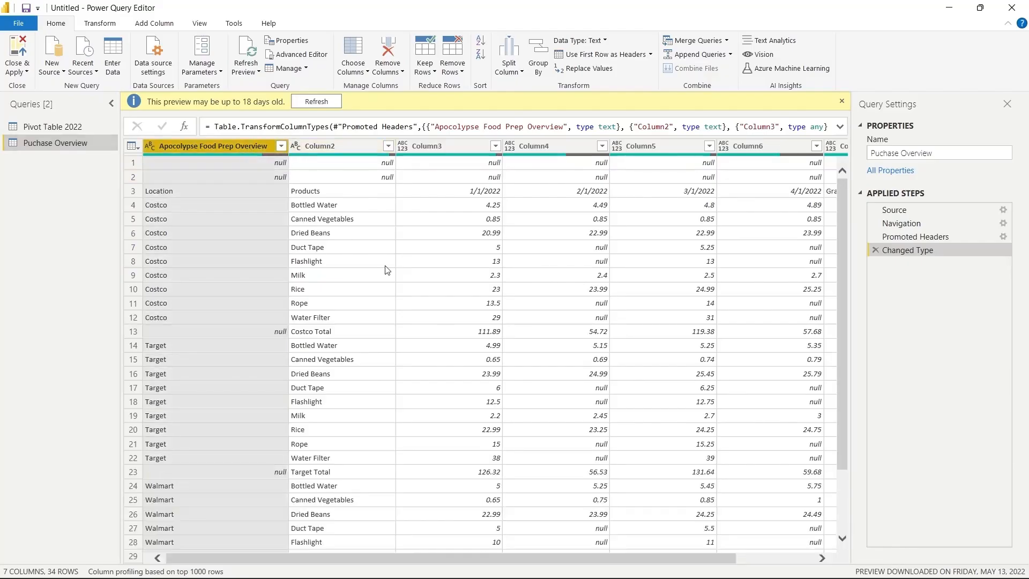
scroll(386, 269, "down", 3)
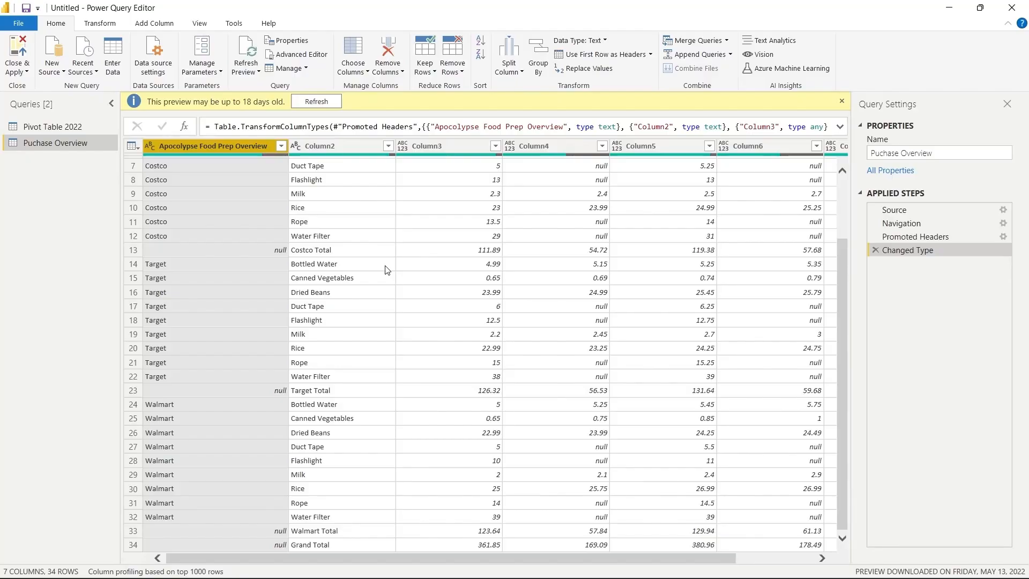
scroll(387, 269, "up", 2)
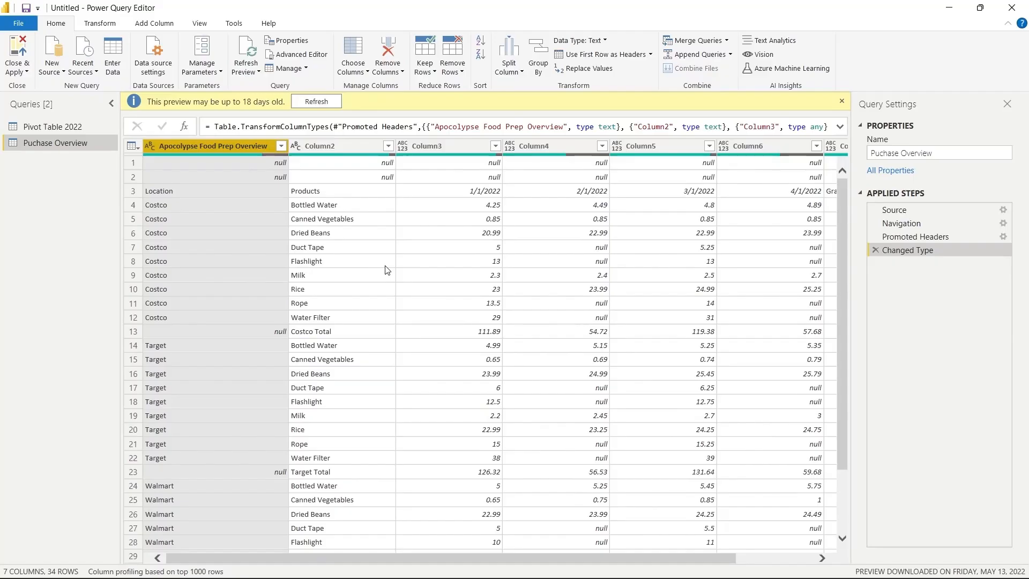
left_click(134, 162)
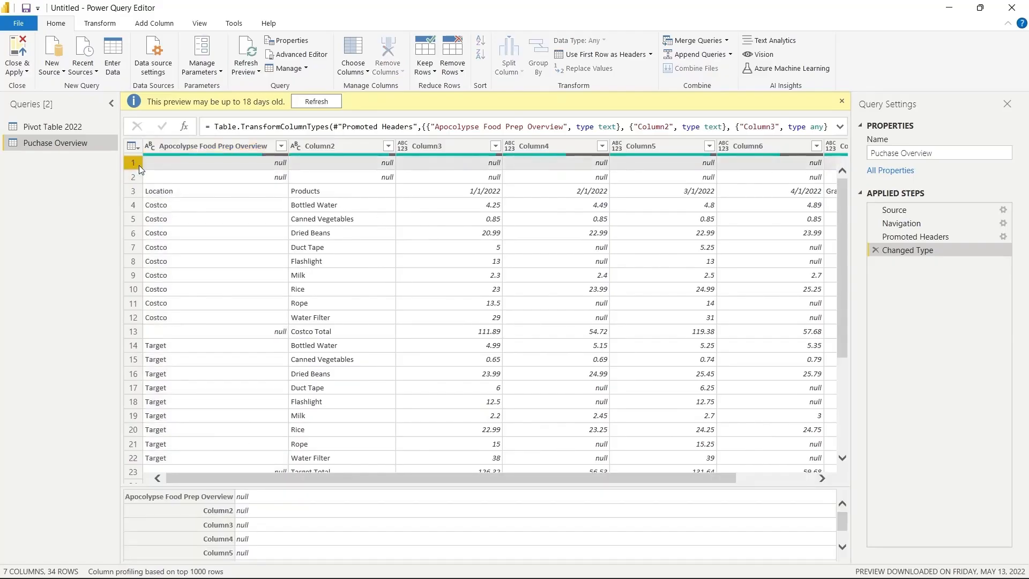
left_click(455, 69)
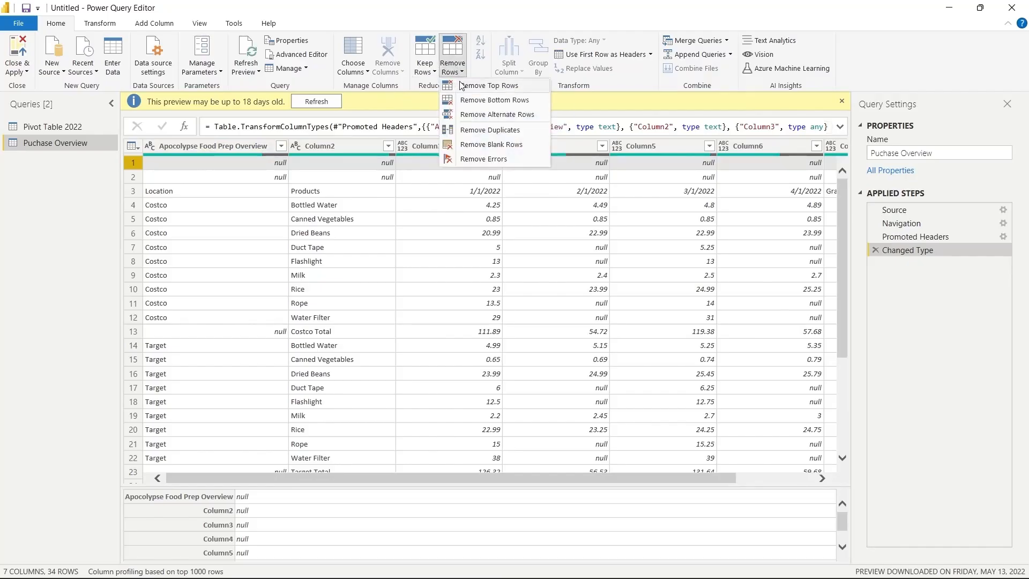
left_click(466, 86)
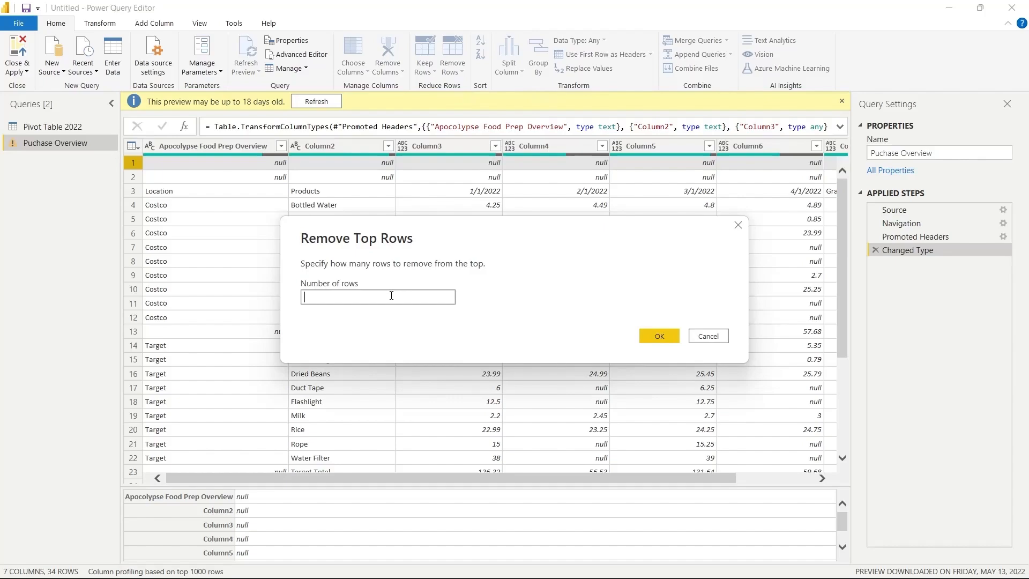
type("2")
left_click(660, 337)
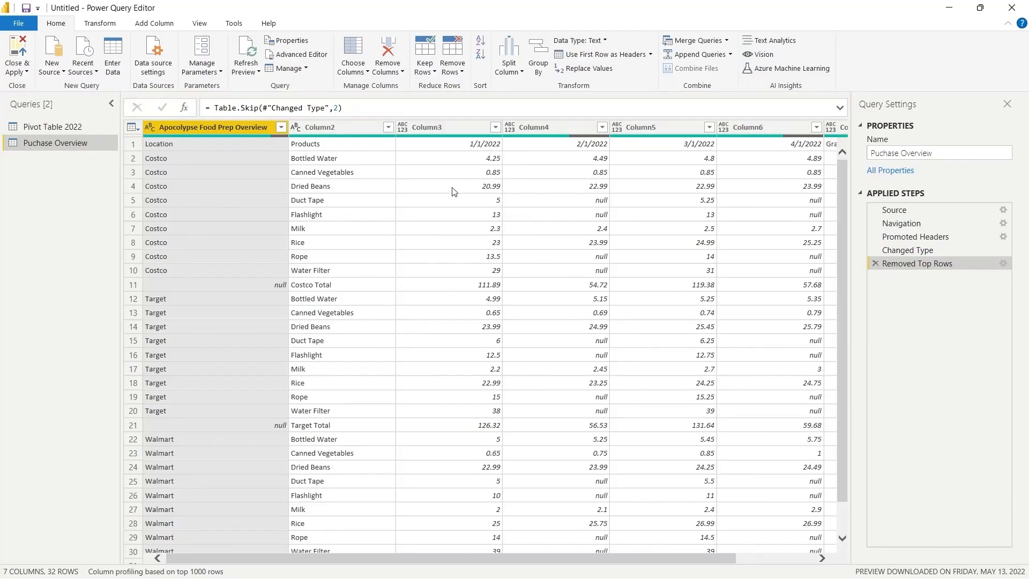
- Inspect the Location, Products and 1/1/2022 cells of the first row and promote that row to column headers
left_click(223, 143)
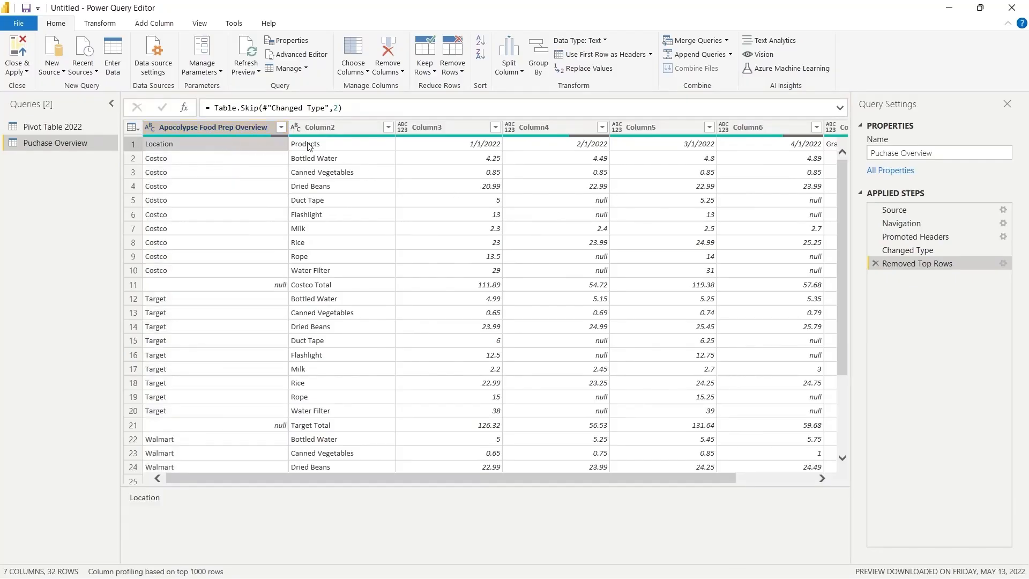
left_click(314, 145)
left_click(466, 142)
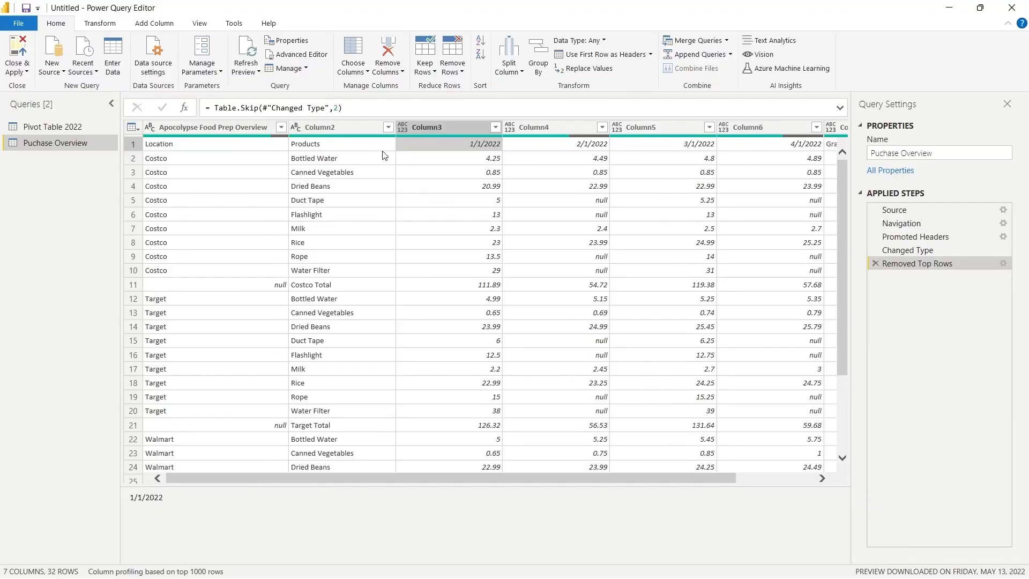
left_click(100, 24)
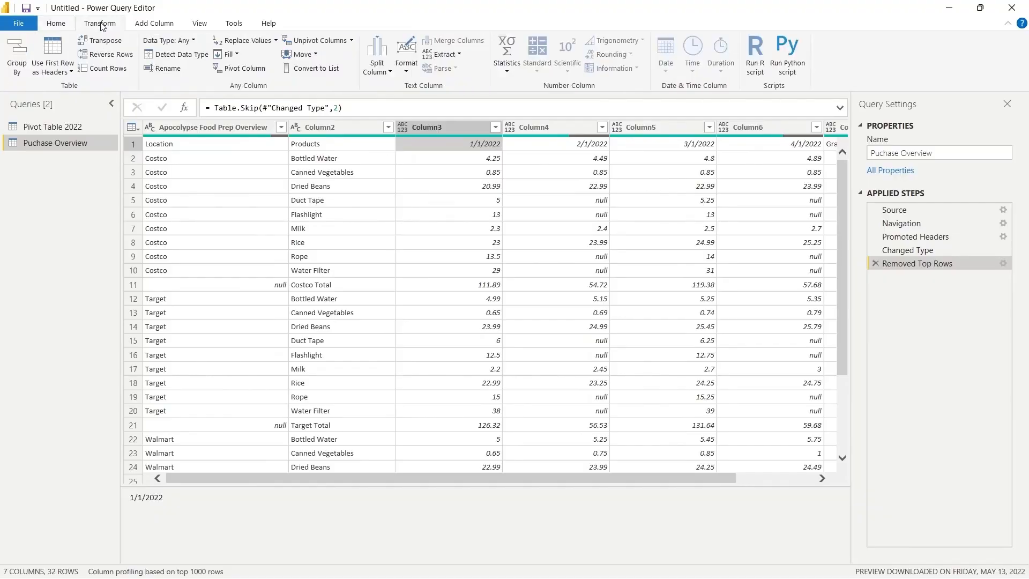
left_click(58, 47)
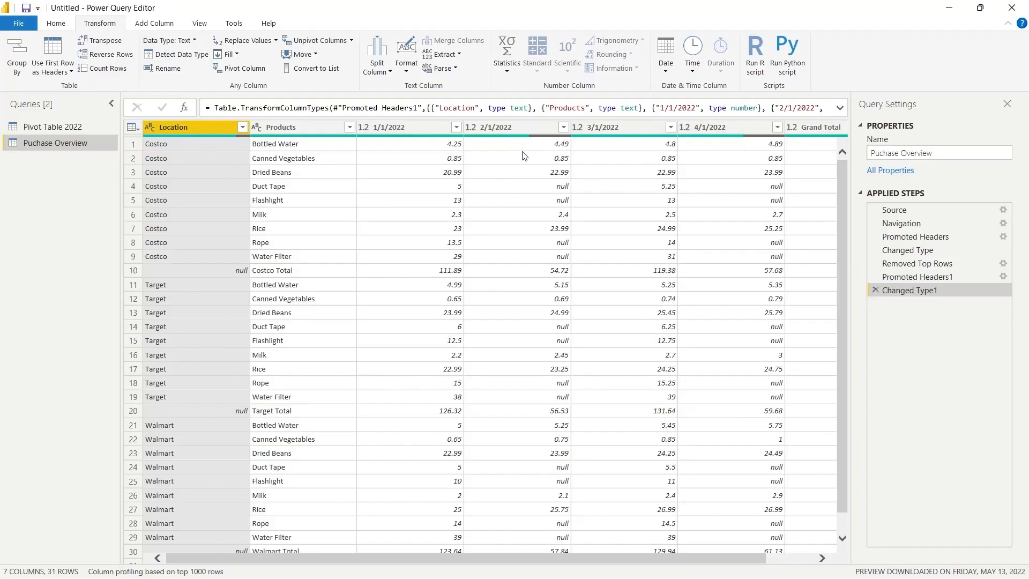
- Compare the table at the Removed Top Rows, Promoted Headers1 and Changed Type1 steps, ending on Changed Type1
left_click(920, 277)
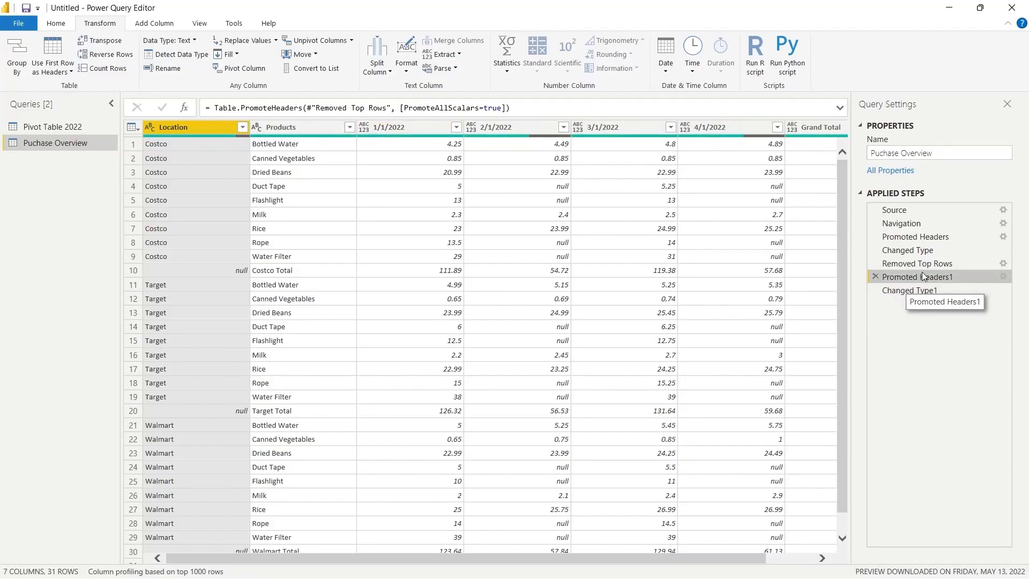
left_click(924, 263)
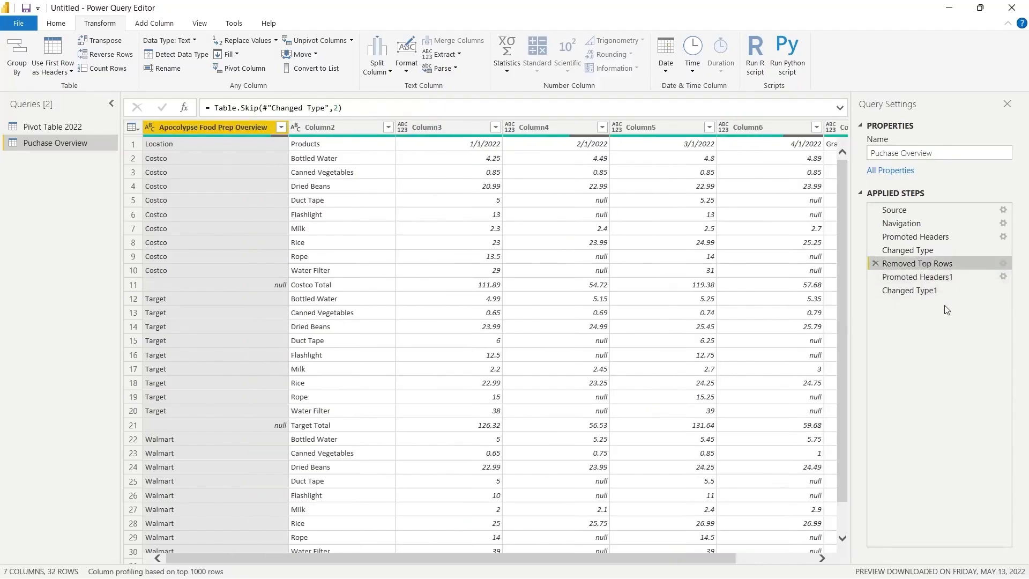
left_click(930, 290)
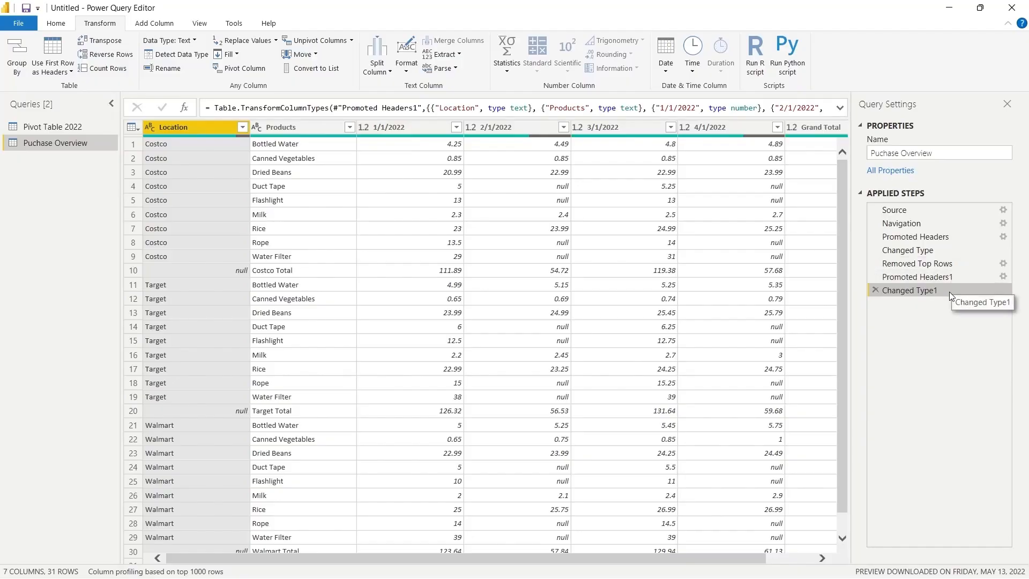
left_click(937, 266)
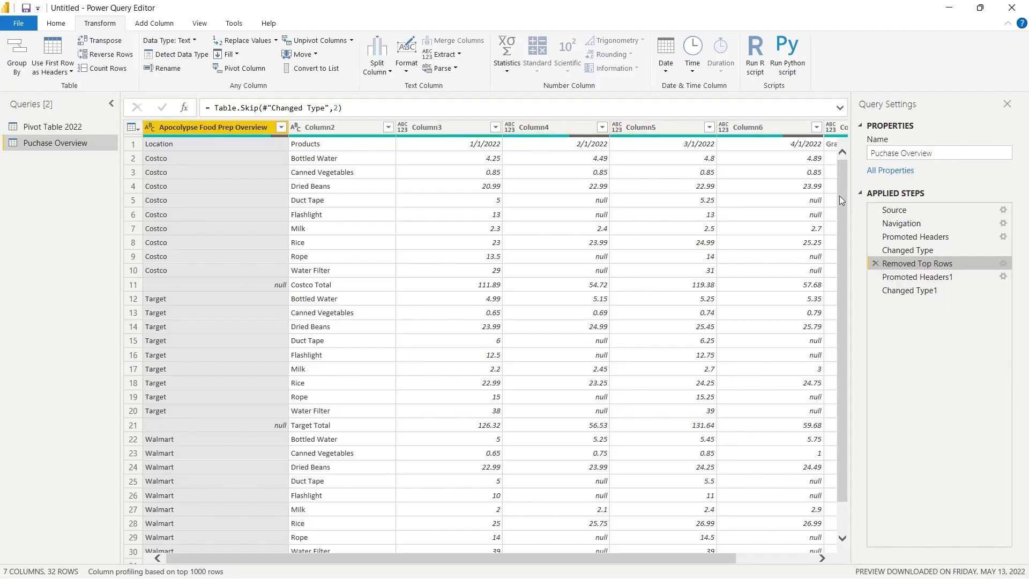
left_click(953, 278)
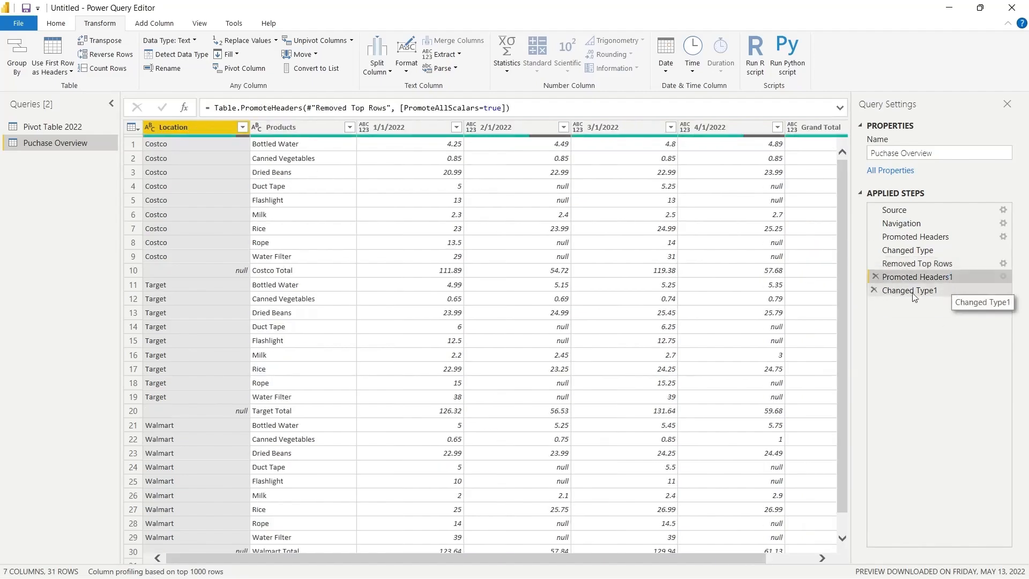
left_click(927, 296)
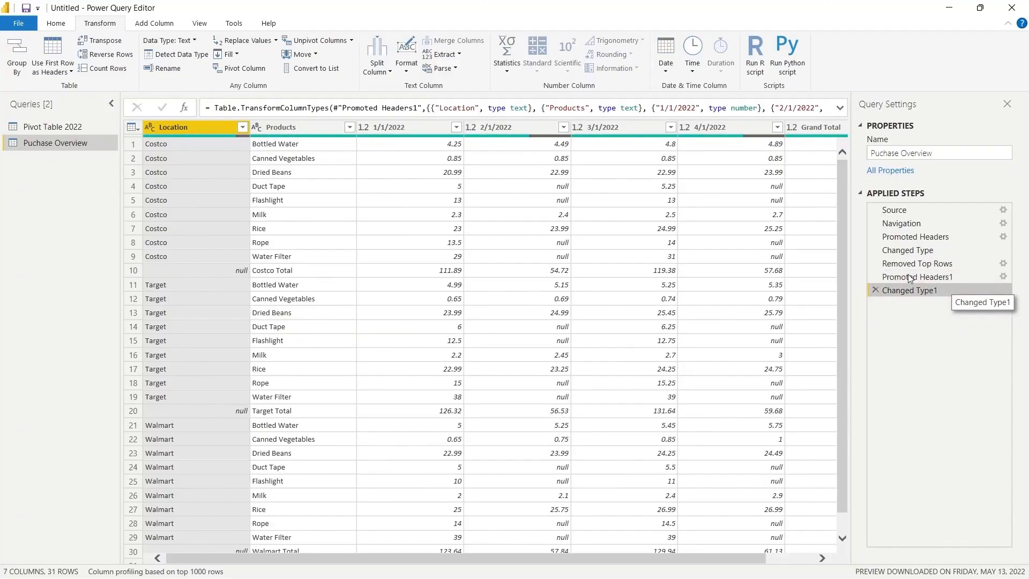
- Change the 4/1/2022 column to Fixed decimal number, replacing the current conversion, and compare its Costco Milk value with the 3/1/2022 column's
left_click(684, 129)
left_click(685, 129)
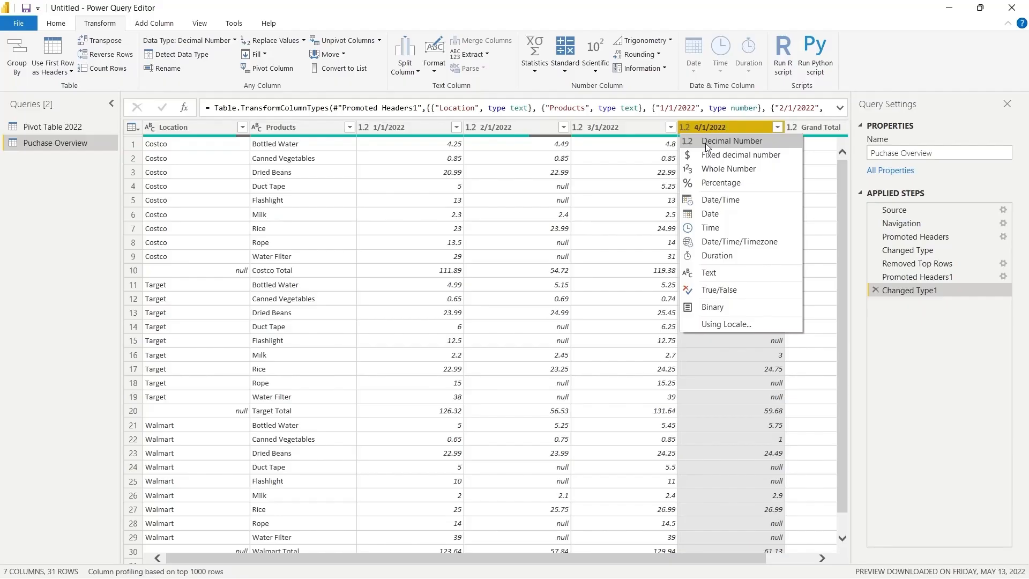
left_click(686, 126)
left_click(686, 126)
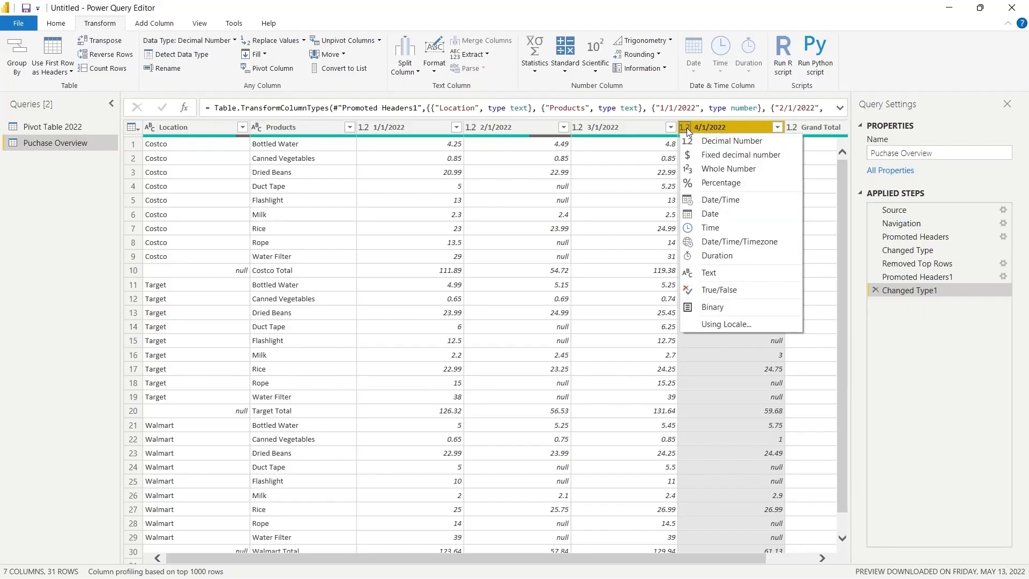
left_click(712, 154)
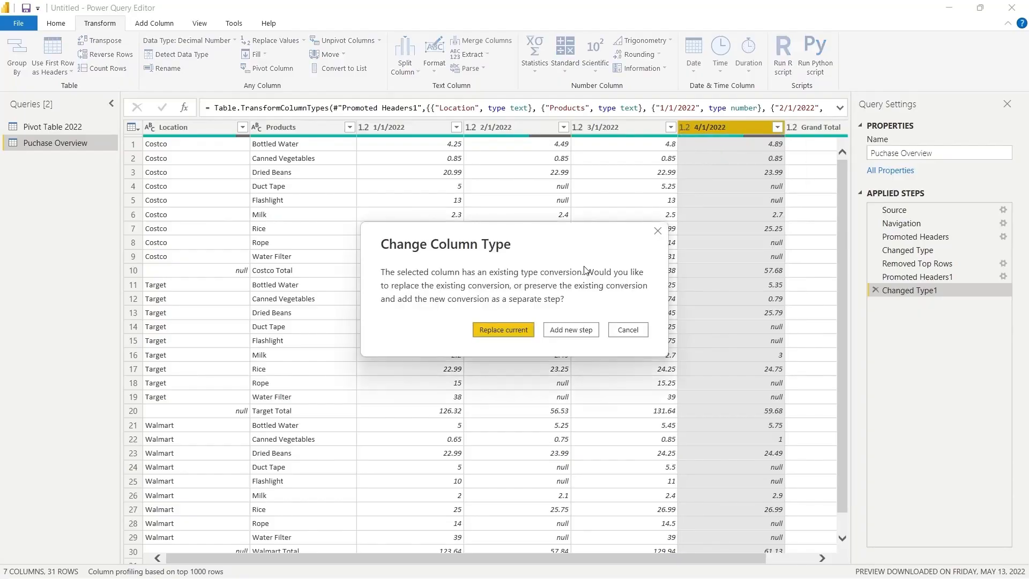
left_click(504, 329)
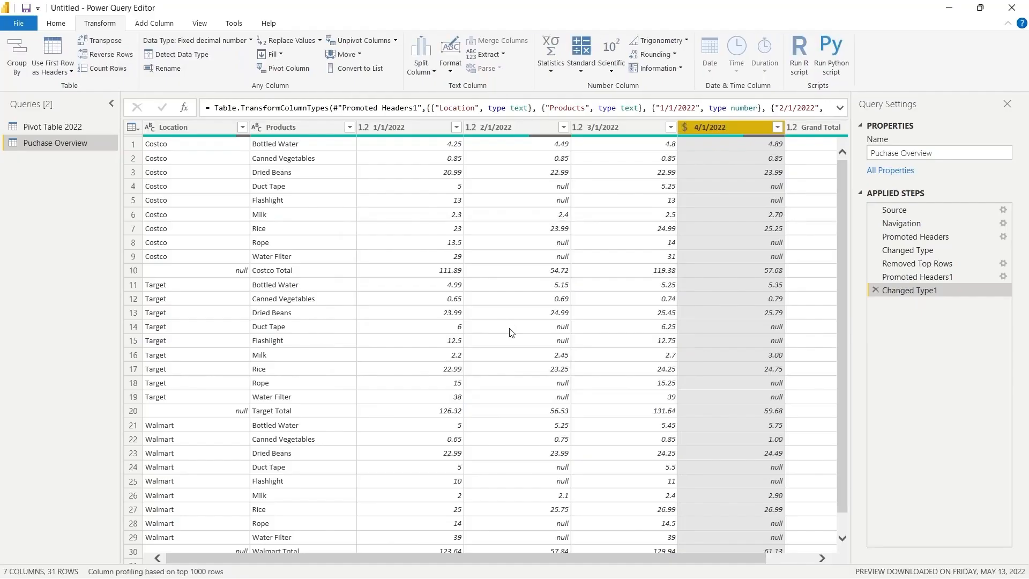
left_click(738, 214)
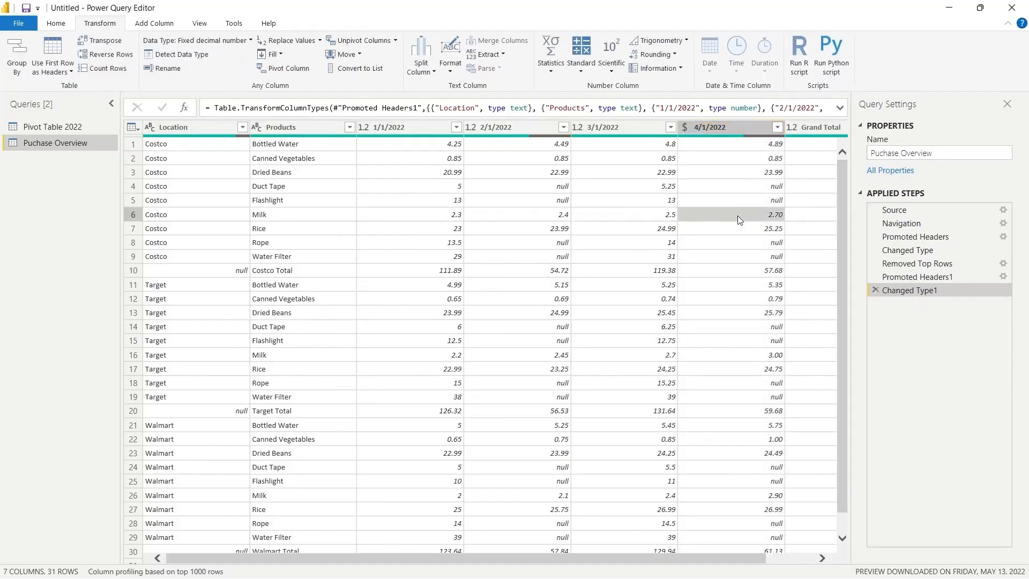
left_click(660, 214)
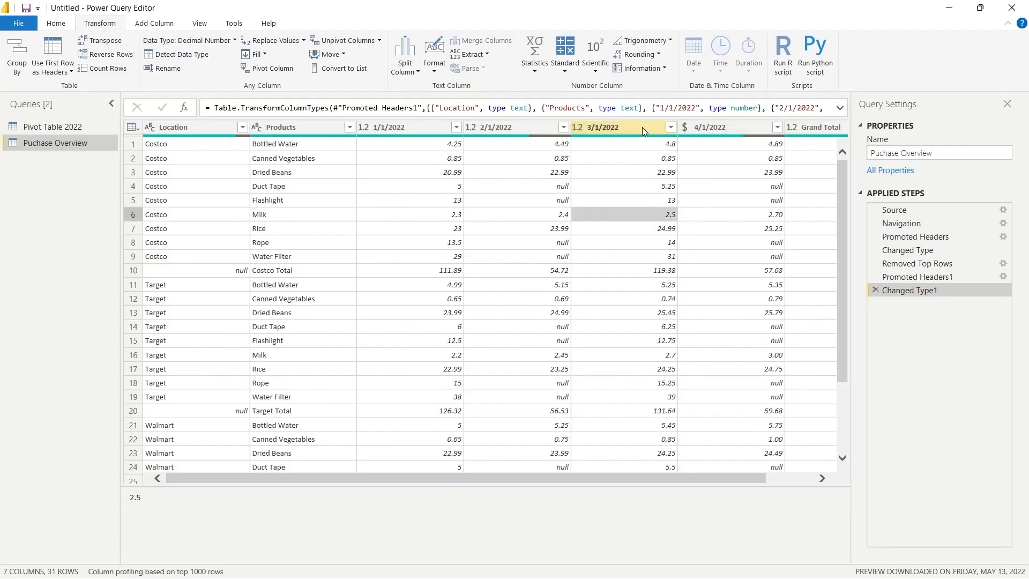
left_click(715, 129)
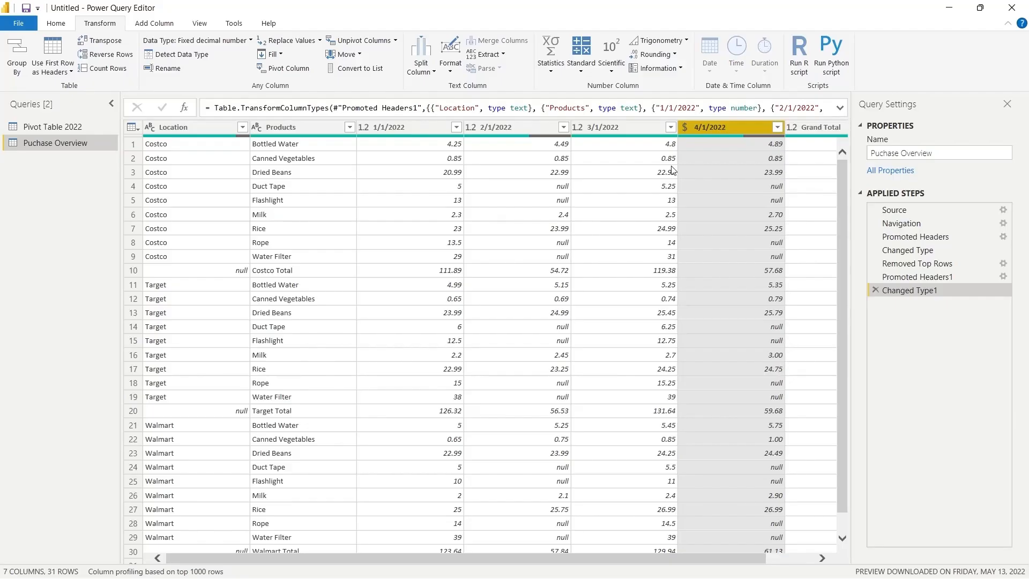
- Change the 3/1/2022, 2/1/2022 and 1/1/2022 columns to Fixed decimal number, replacing the current conversion for each
left_click(579, 127)
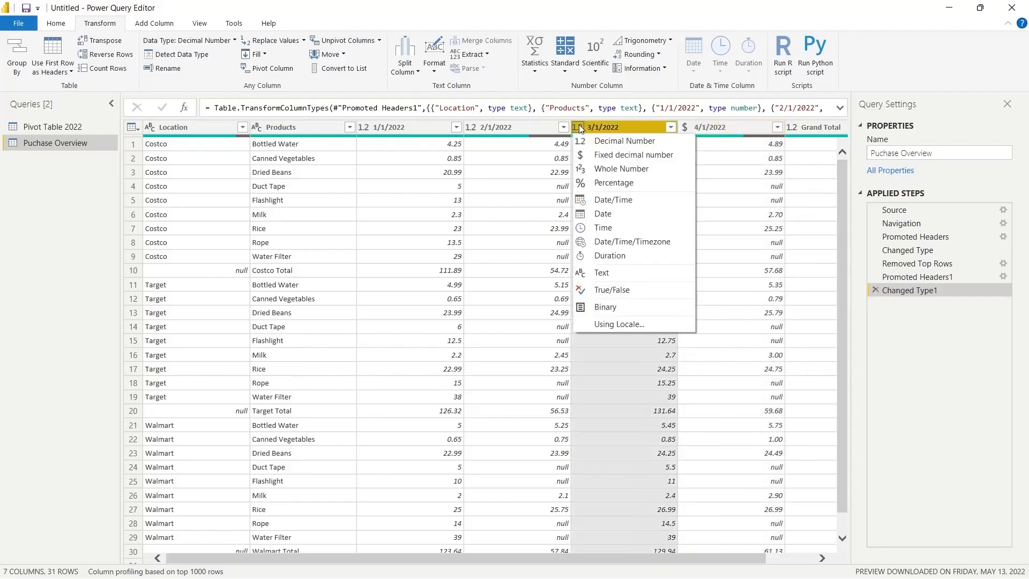
left_click(596, 154)
left_click(506, 328)
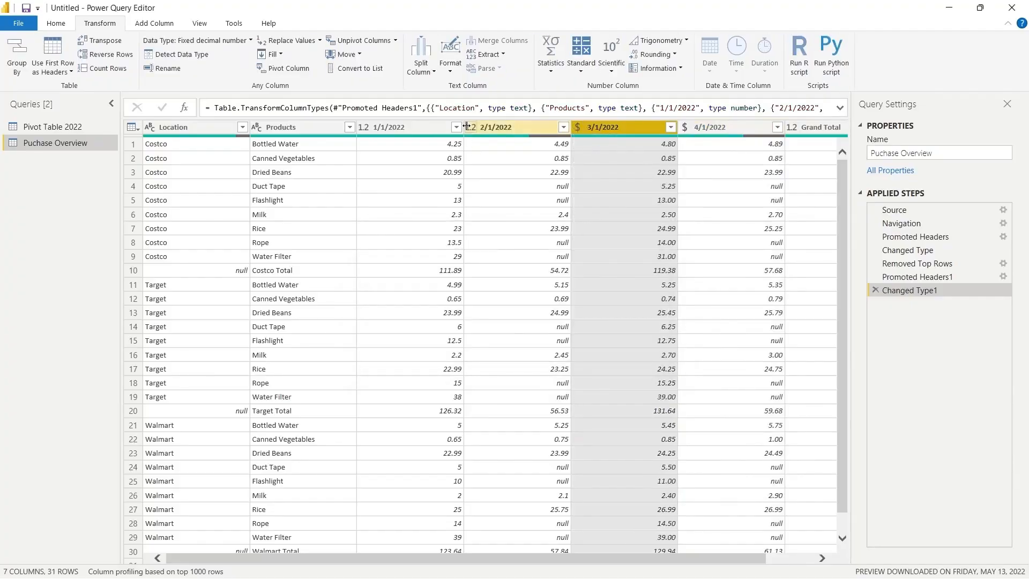
left_click(471, 127)
left_click(491, 155)
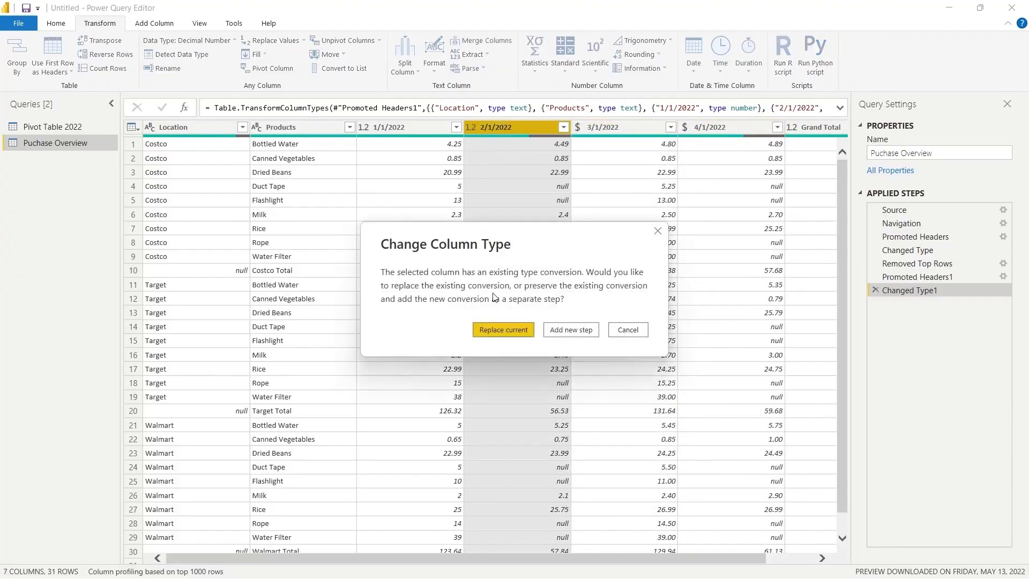
left_click(491, 327)
left_click(364, 127)
left_click(412, 154)
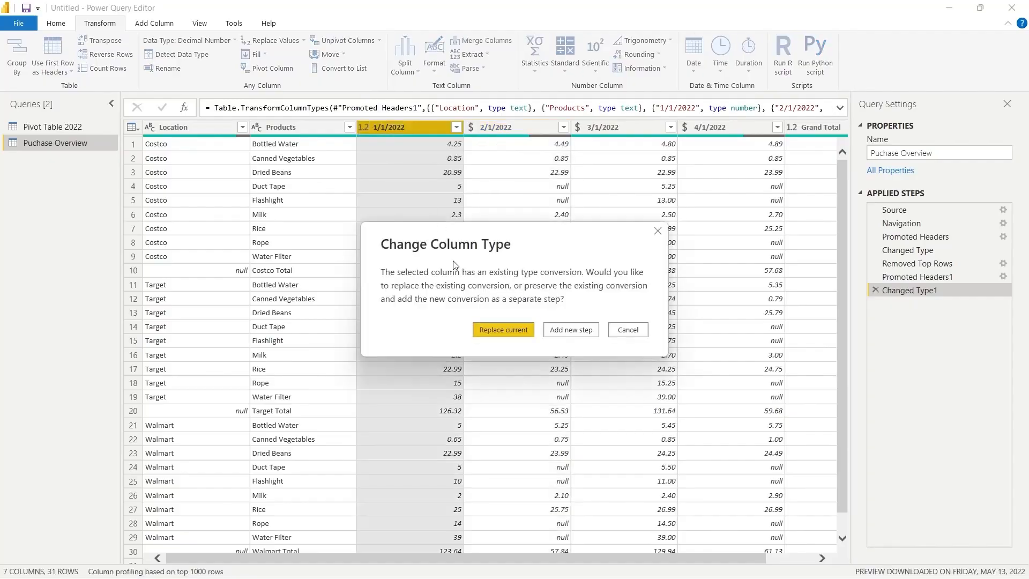
left_click(492, 329)
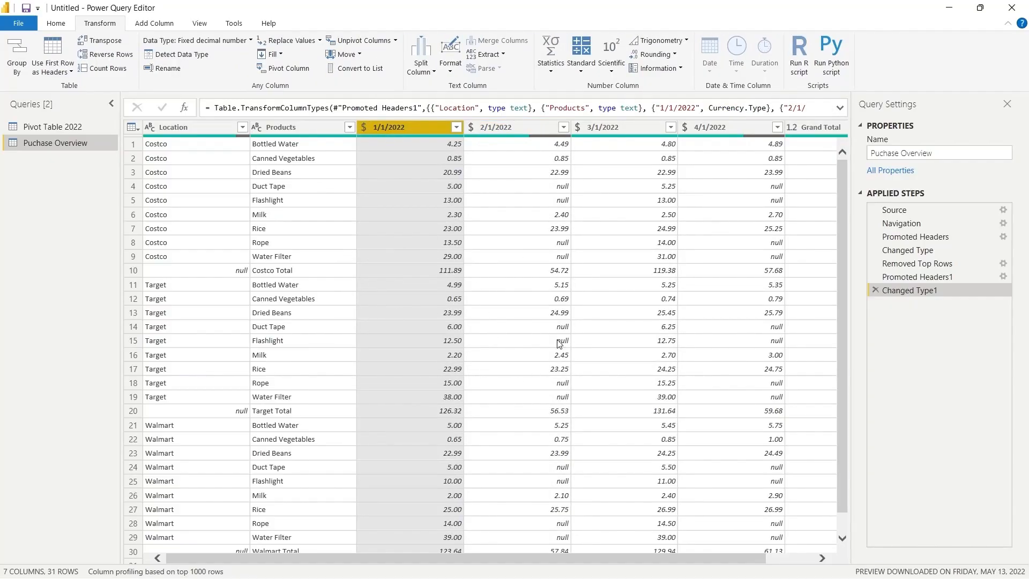
- Review the store total and Grand Total rows and filter out the rows with an empty Location
left_click(134, 270)
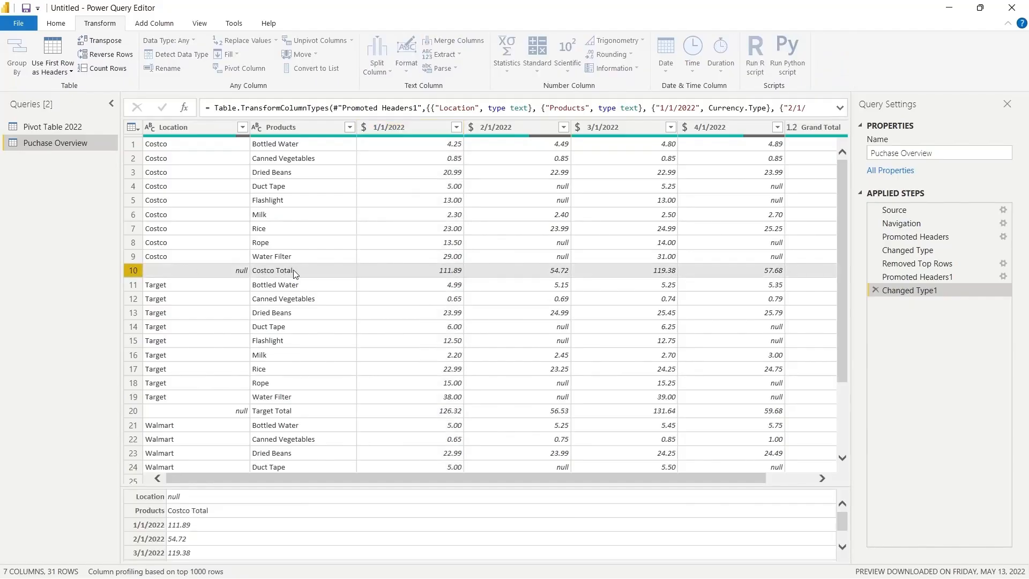
scroll(295, 274, "down", 3)
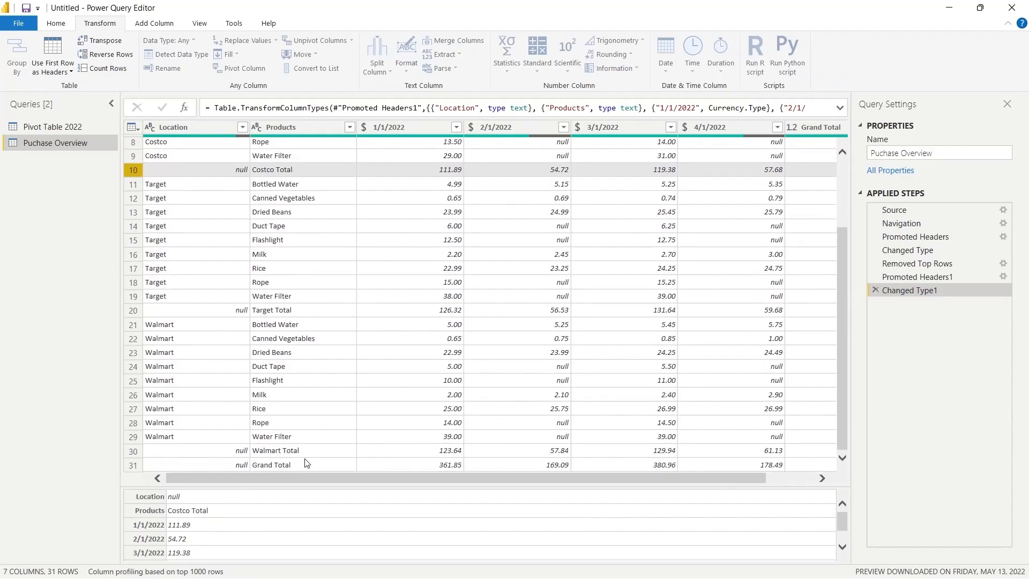
scroll(229, 310, "up", 3)
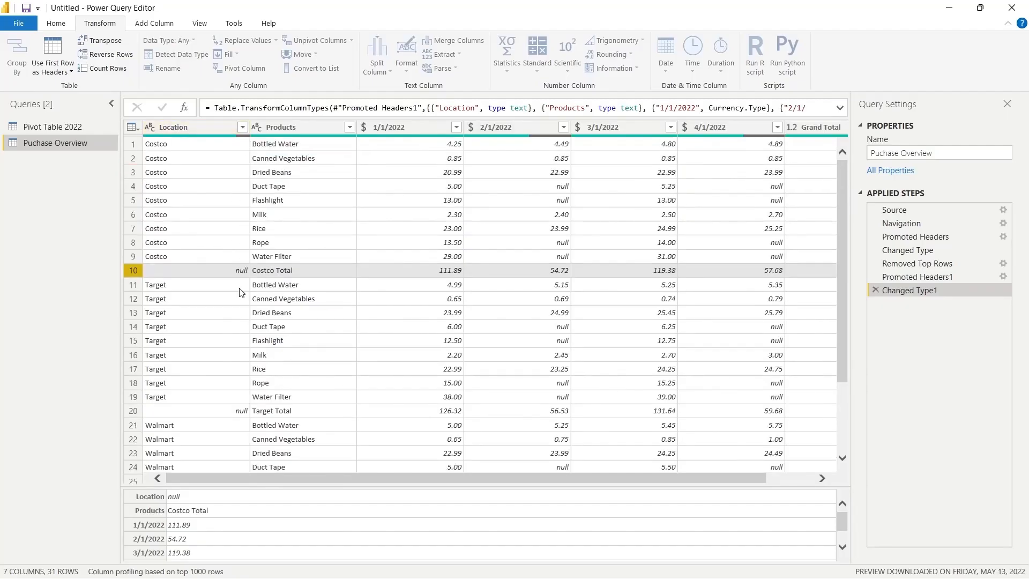
left_click(242, 127)
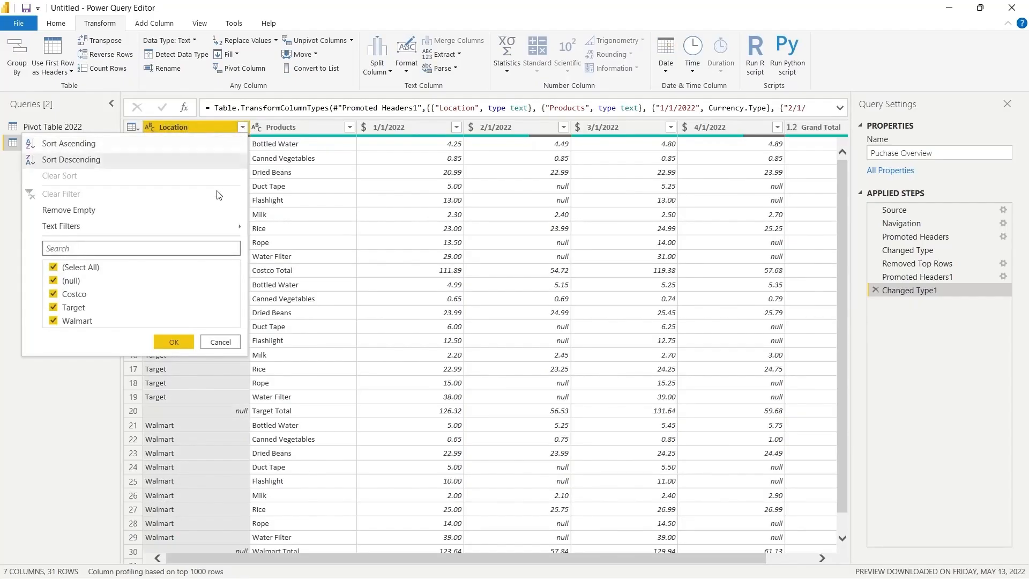
left_click(181, 210)
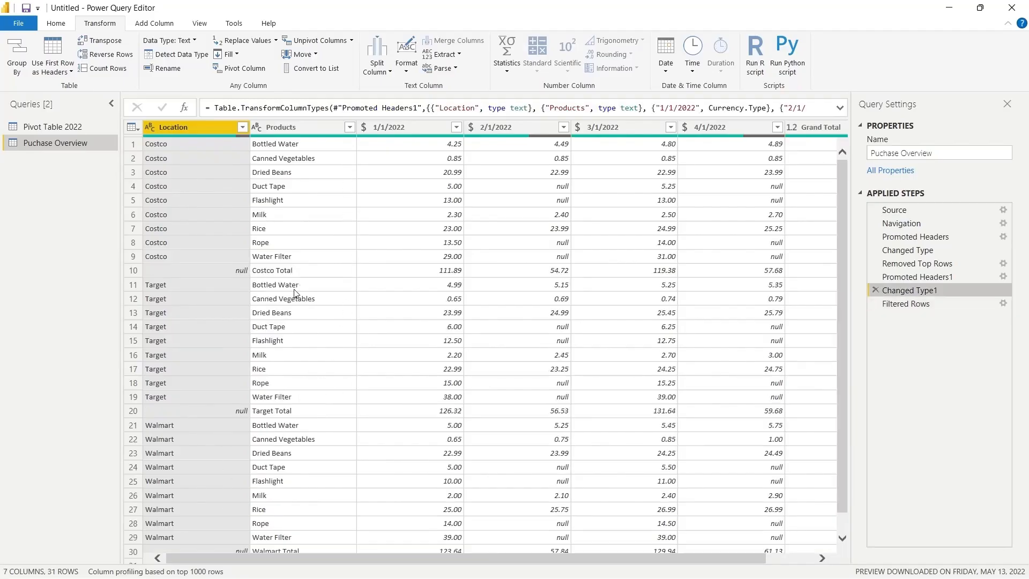
- Filter the Products column to rows that do not contain "Total", inserting the filter right after Changed Type1
left_click(350, 127)
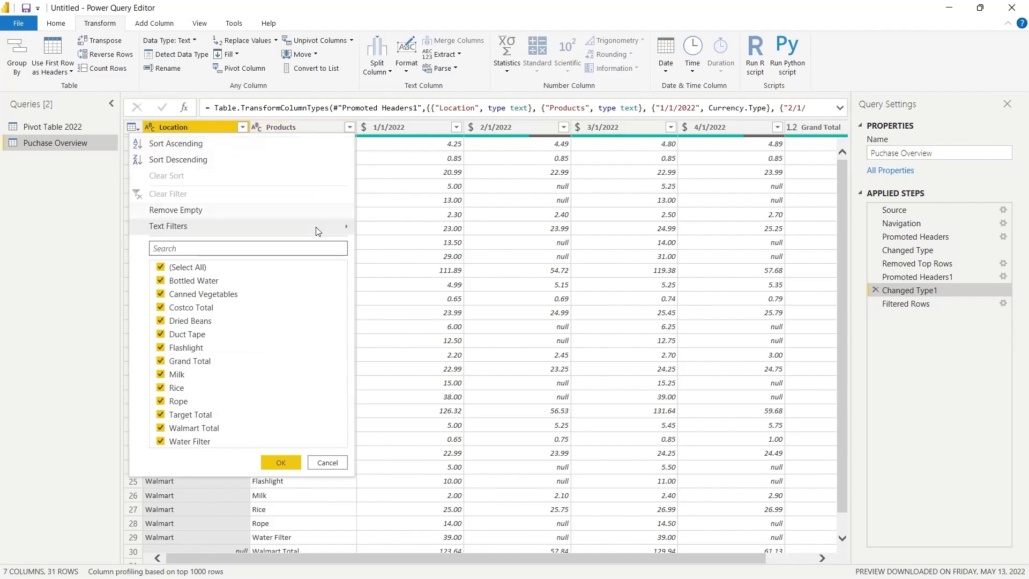
mouse_move(317, 231)
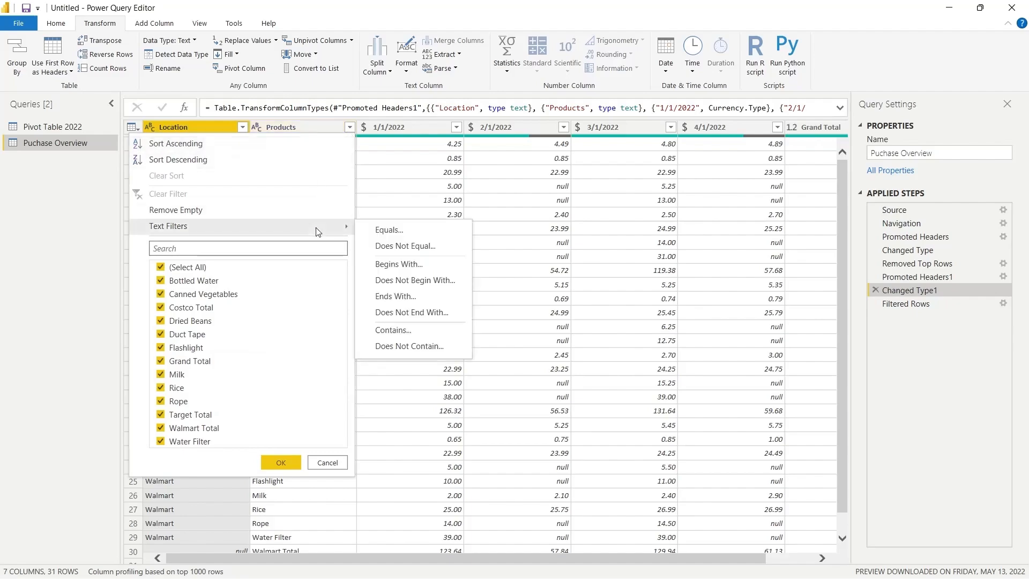
left_click(411, 347)
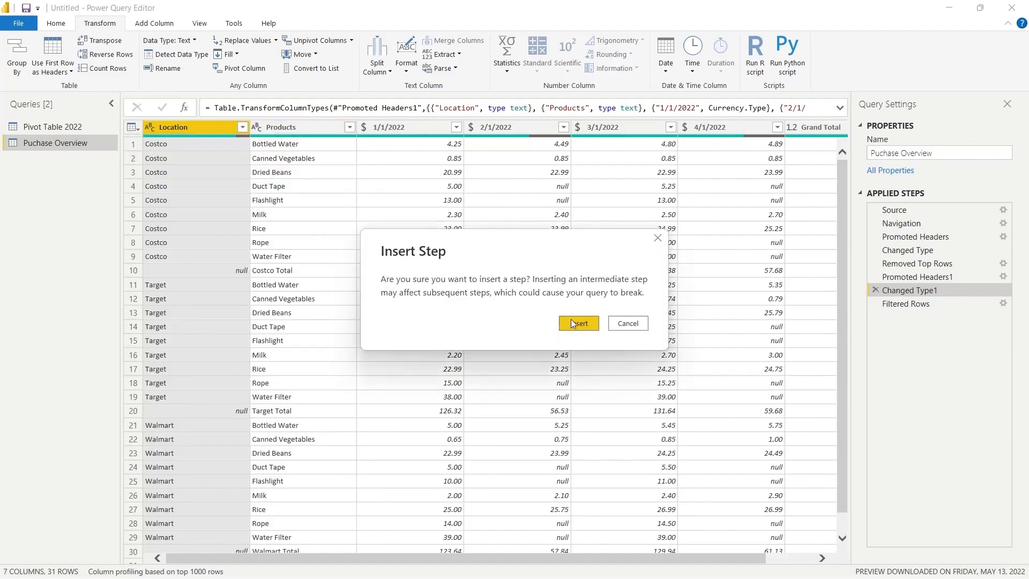
left_click(573, 322)
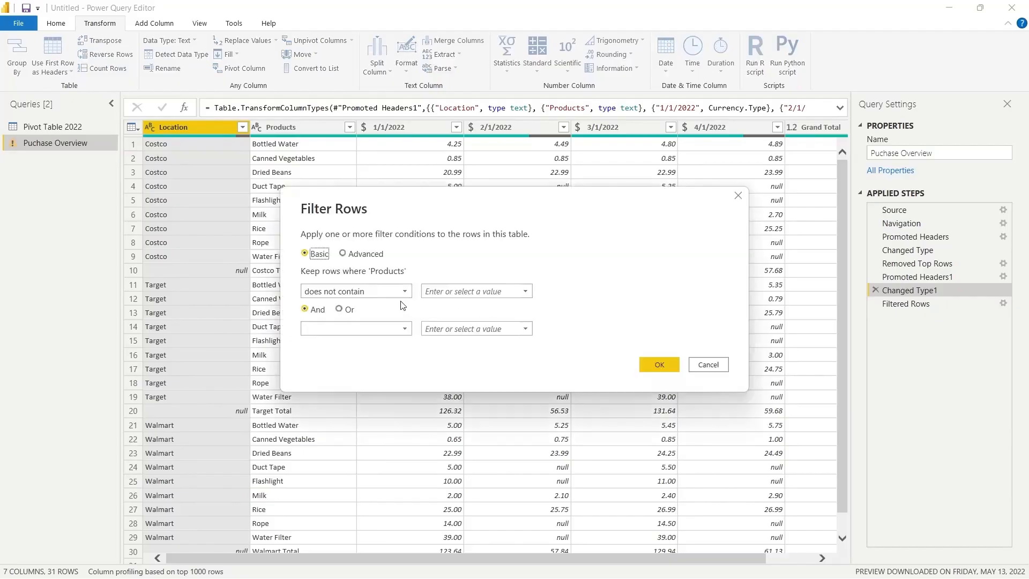
left_click(439, 293)
type("Total")
left_click(658, 364)
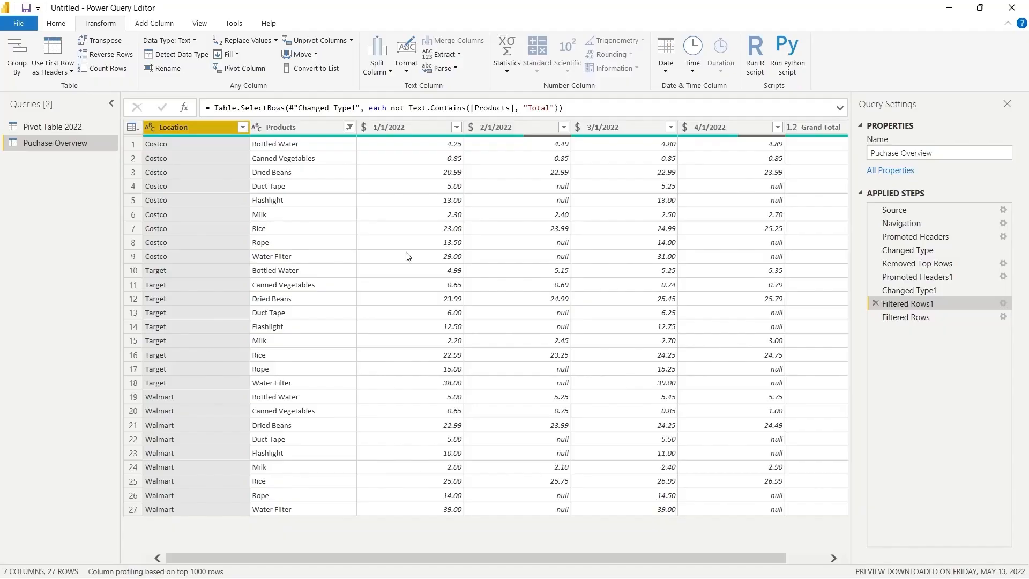
- Remove the Grand Total column, with the removal placed after Filtered Rows in the applied steps
scroll(408, 256, "right", 2)
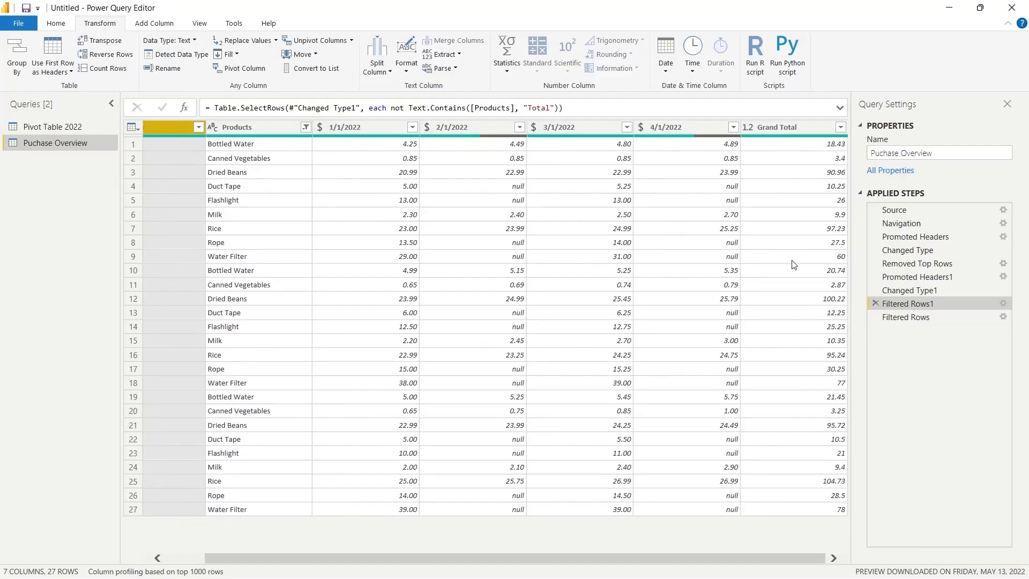
left_click(805, 127)
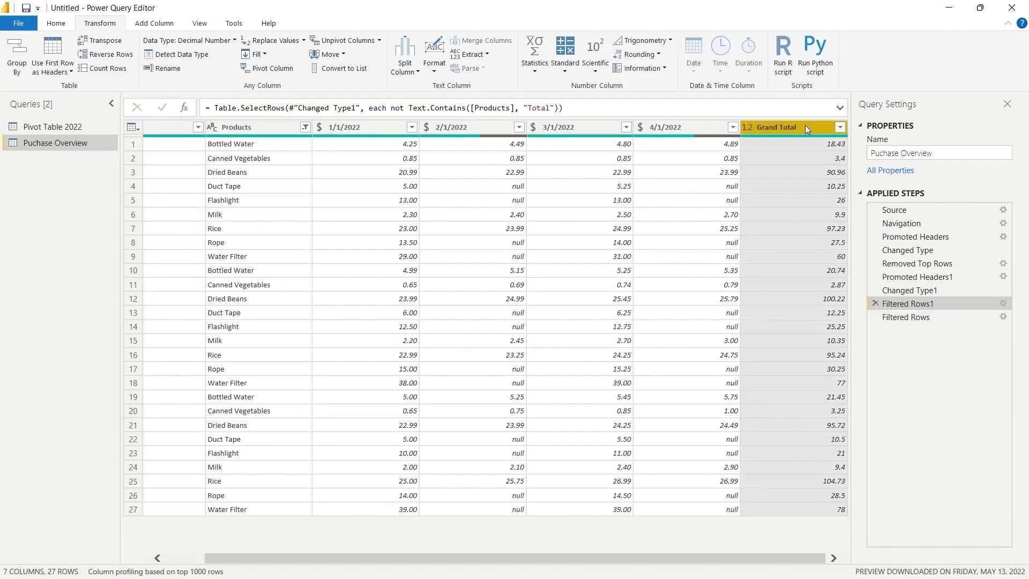
left_click(57, 24)
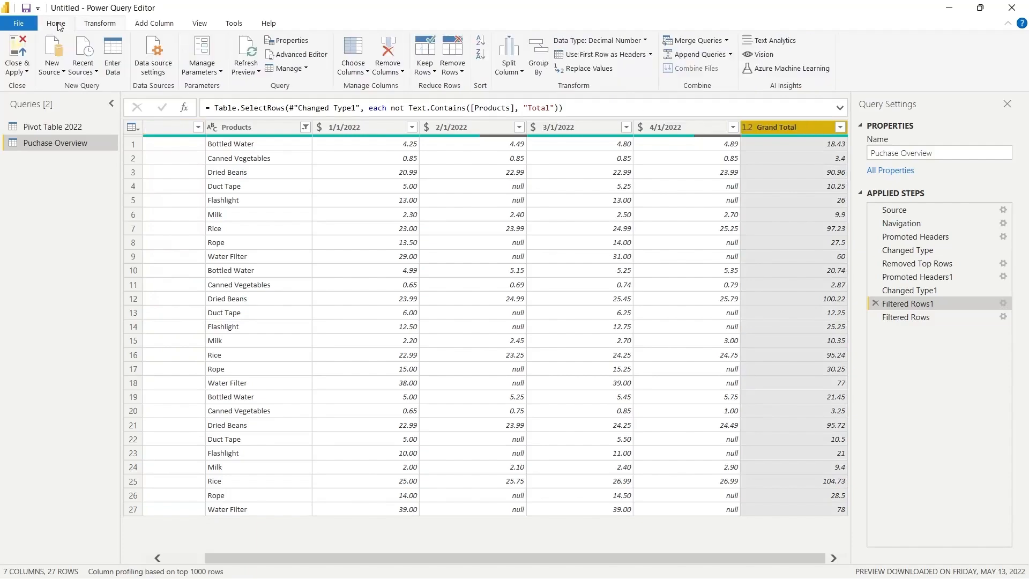
left_click(398, 59)
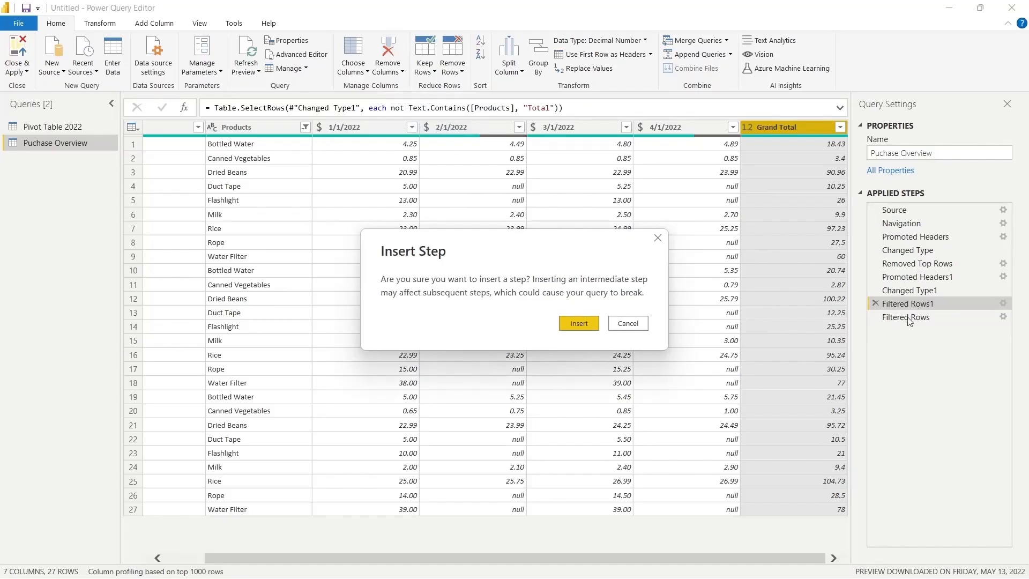
left_click(577, 323)
left_click_drag(899, 315, 899, 335)
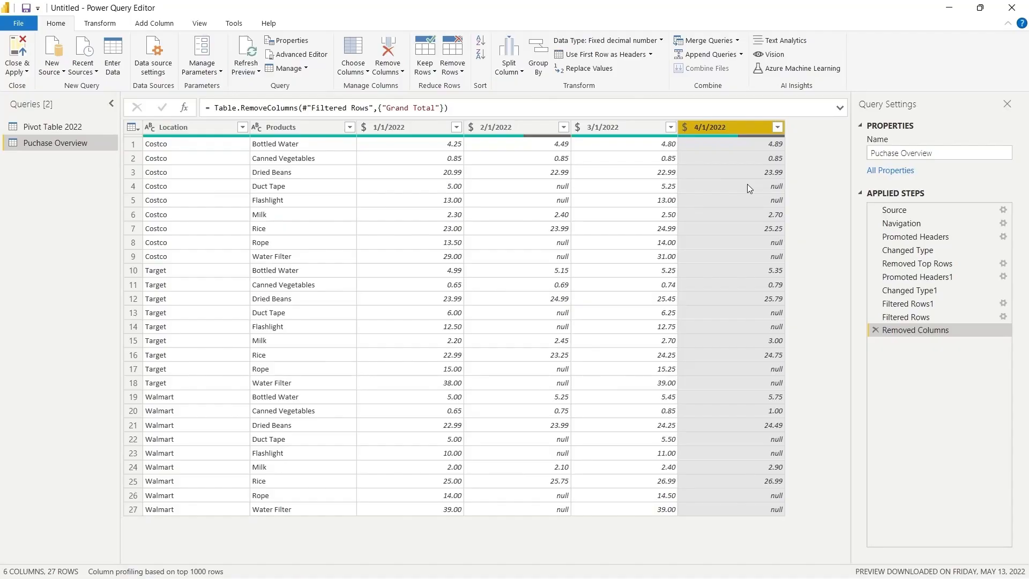
- Unpivot the four date columns from 1/1/2022 through 4/1/2022
mouse_move(743, 139)
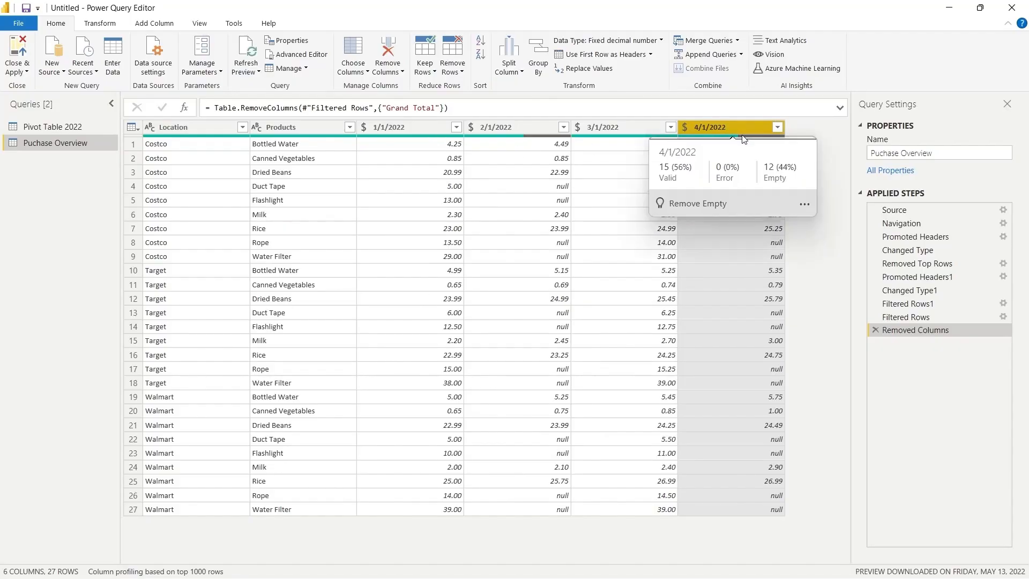
left_click(424, 127)
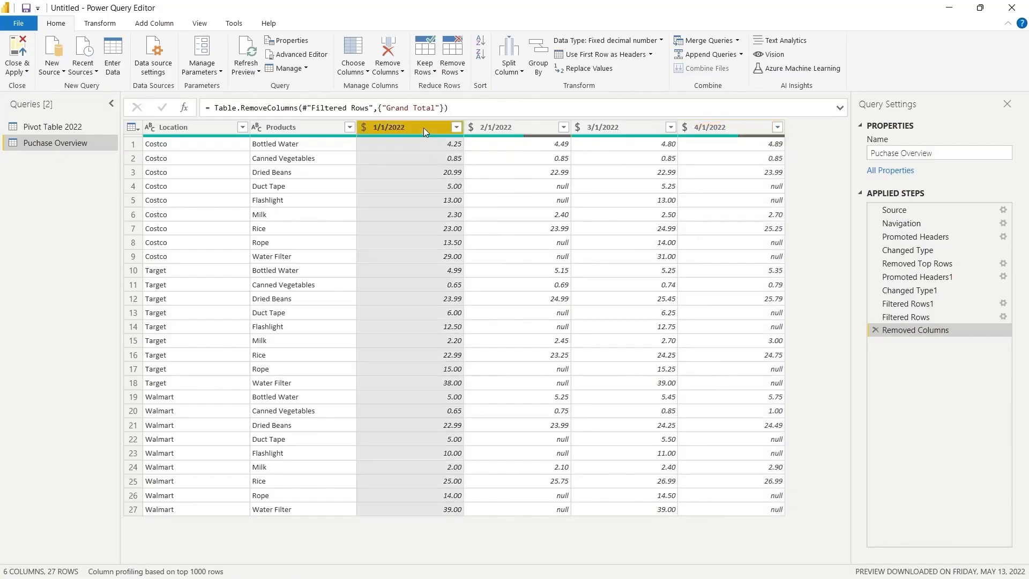
left_click(745, 126, "shift")
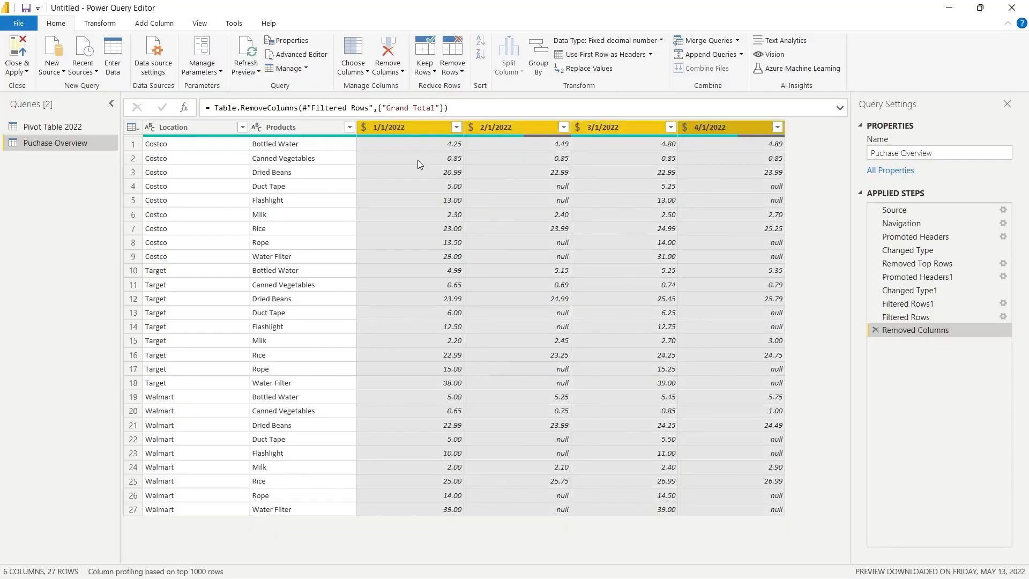
left_click(106, 27)
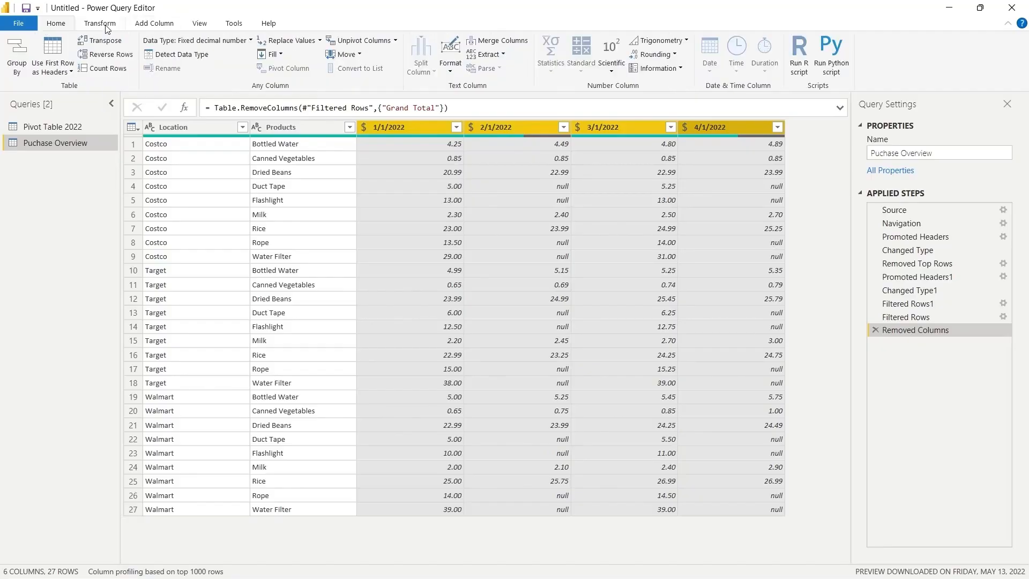
left_click(378, 43)
- Compare the unpivoted table with the Purchase Tracker and Puchase Overview sheets of the Apocolypse Food Prep workbook in Excel
left_click(214, 129)
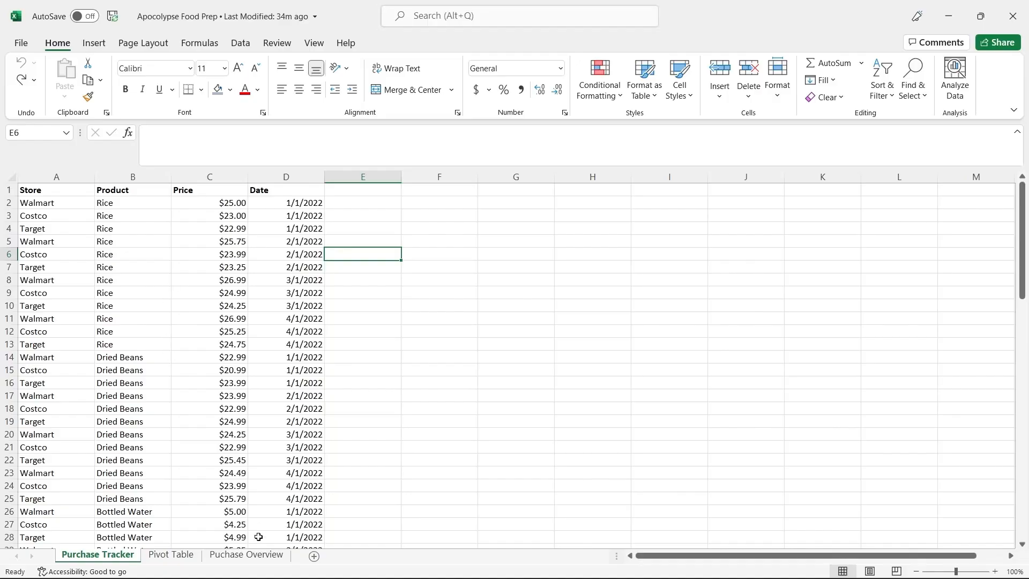
left_click(256, 555)
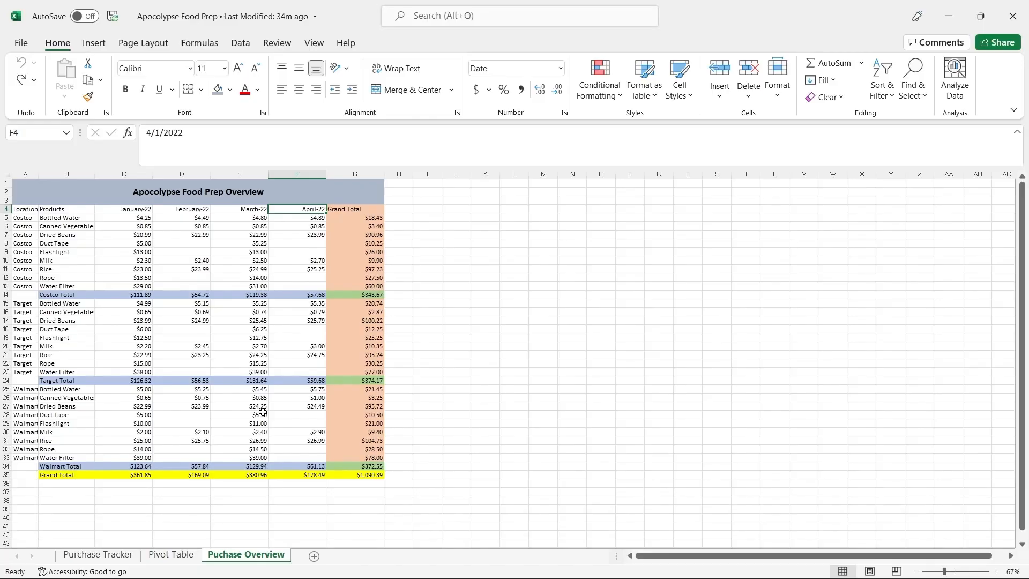
left_click(105, 555)
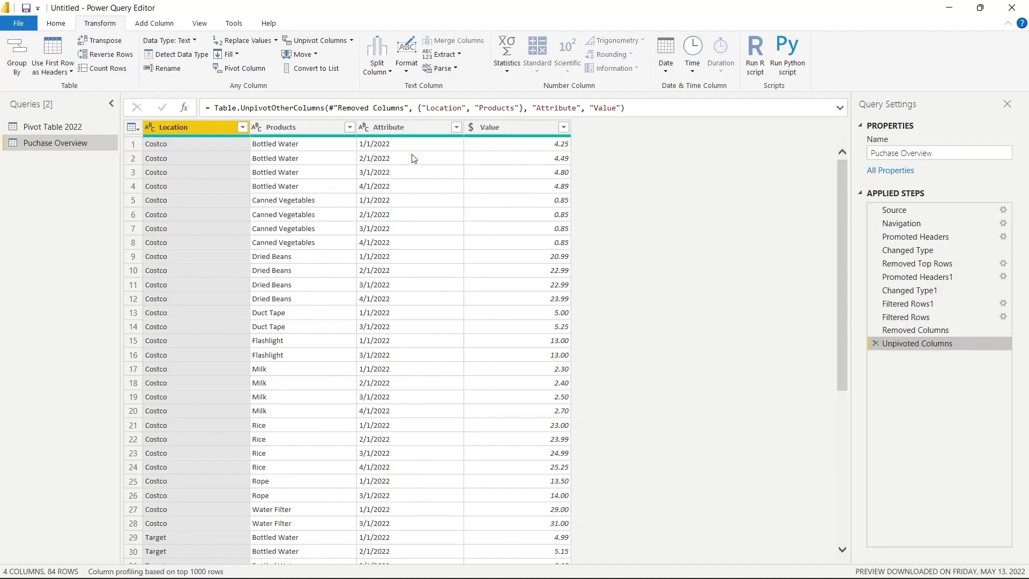
- Change the Attribute column's type to Date and rename the Value column to Product_Cost
left_click(366, 131)
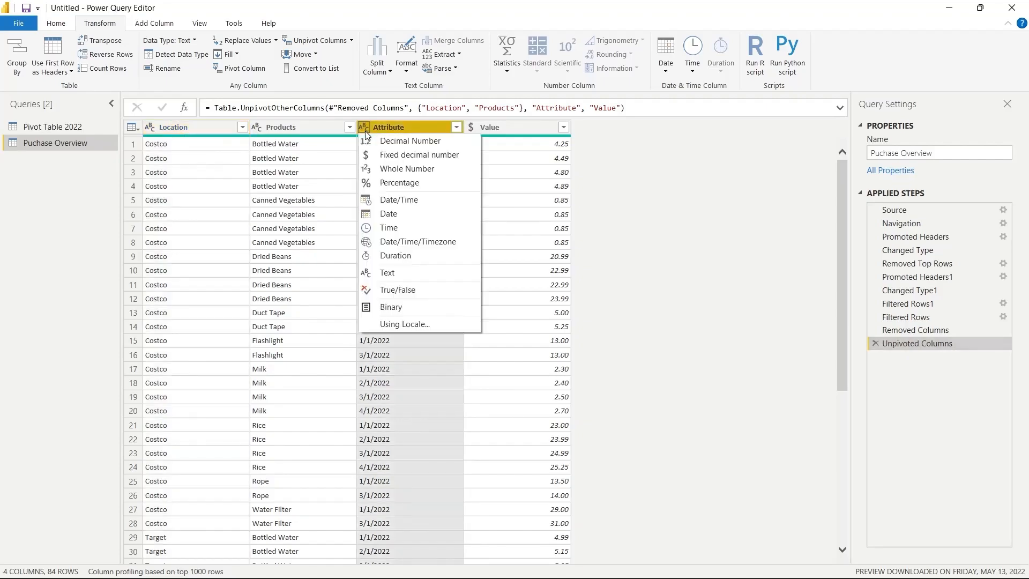
left_click(387, 213)
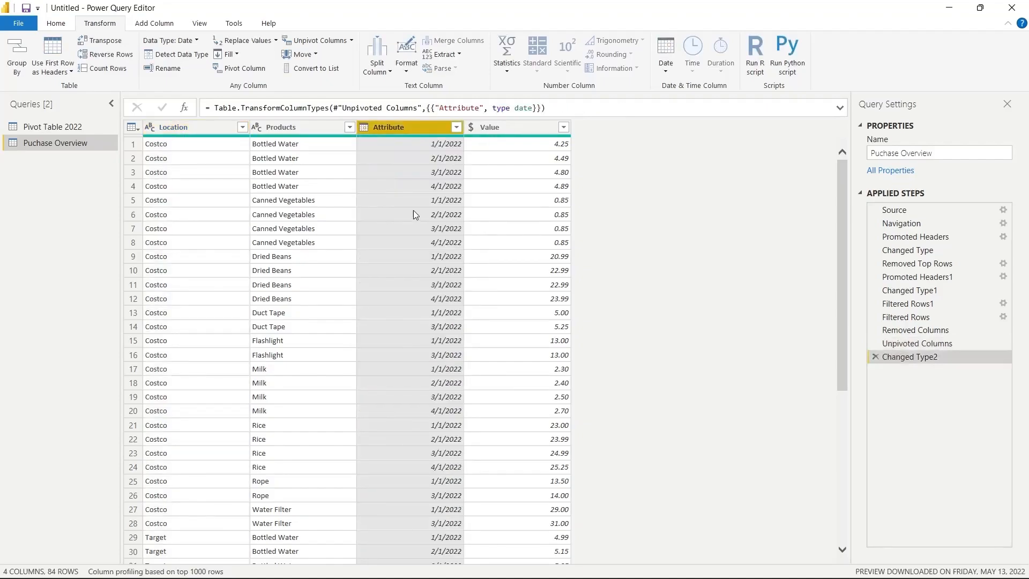
left_click(497, 131)
double_click(499, 129)
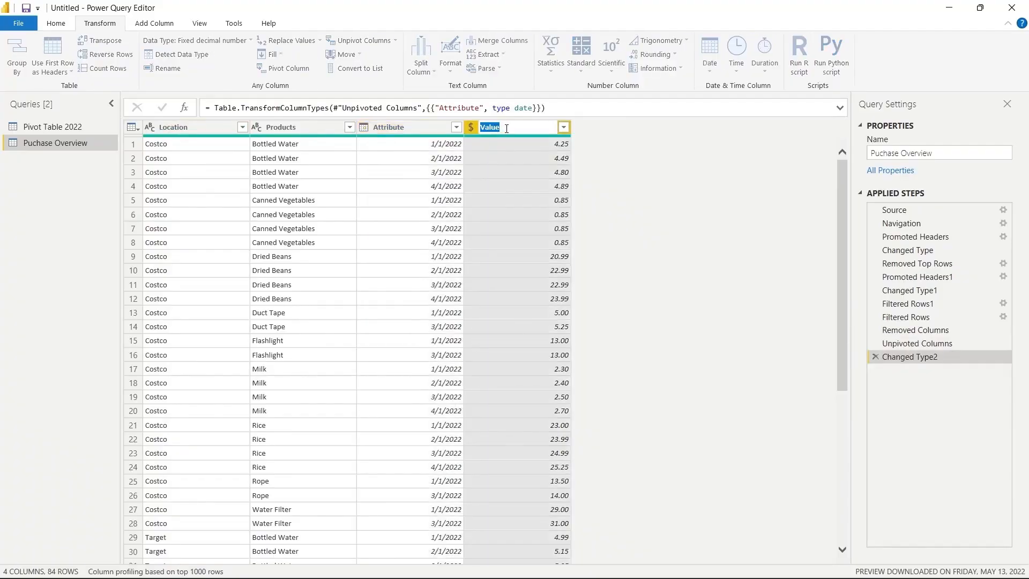
left_click(507, 128)
type("Cost")
key("BackSpace")
key("BackSpace")
key("BackSpace")
key("BackSpace")
key("BackSpace")
key("BackSpace")
key("BackSpace")
key("BackSpace")
key("BackSpace")
type("Prioduct Cost")
- Rename the Location column to Store
left_click(183, 128)
double_click(182, 128)
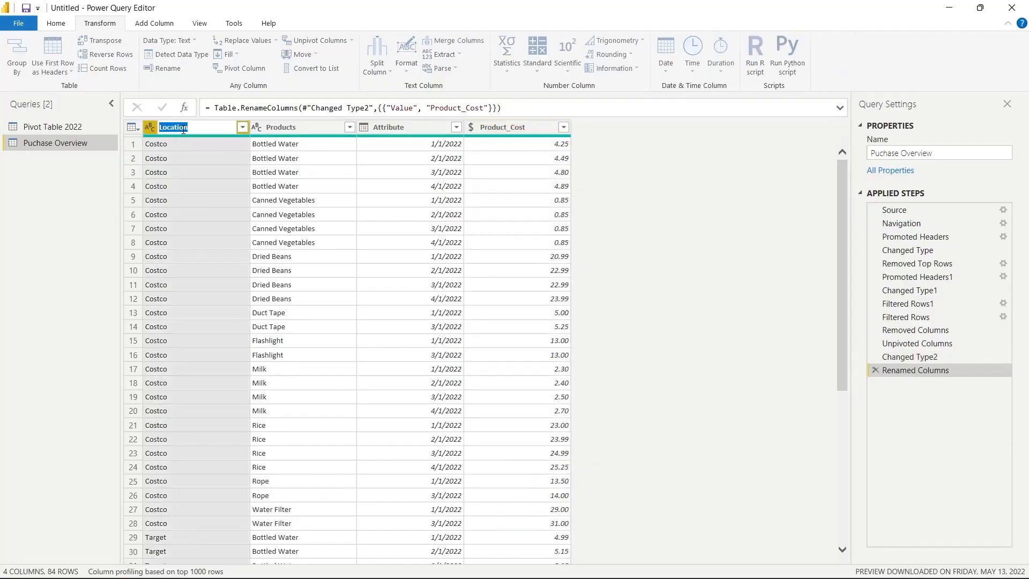
type("Store")
left_click(406, 281)
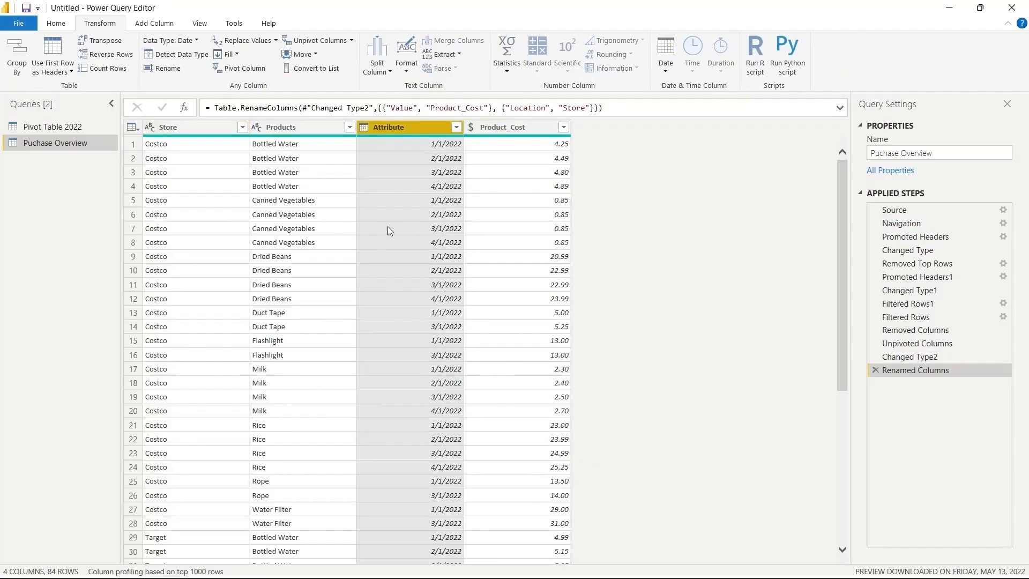
- Open the Pivot Table 2022 query and promote its first row to column headers
left_click(75, 133)
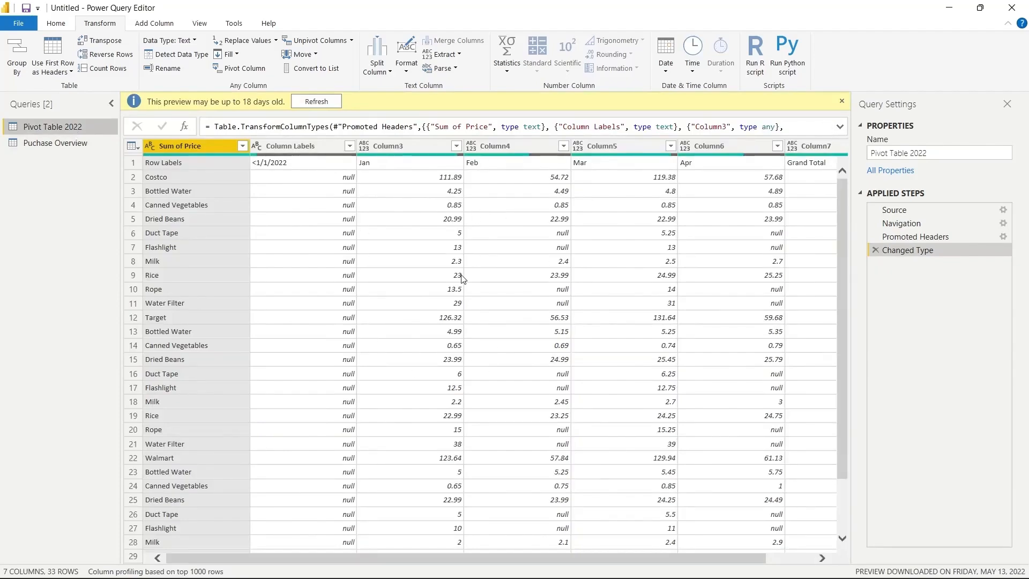
left_click(133, 163)
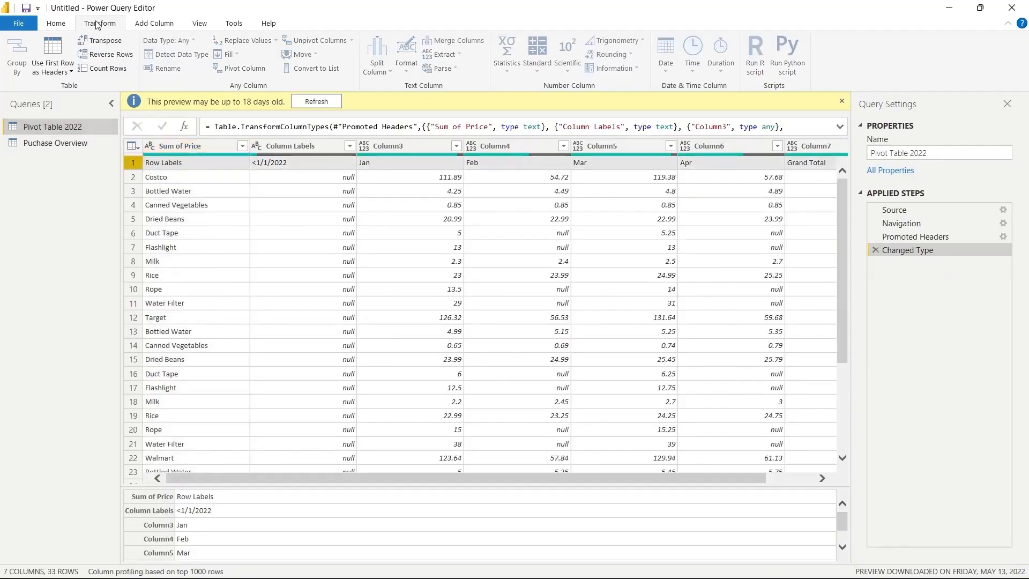
left_click(57, 24)
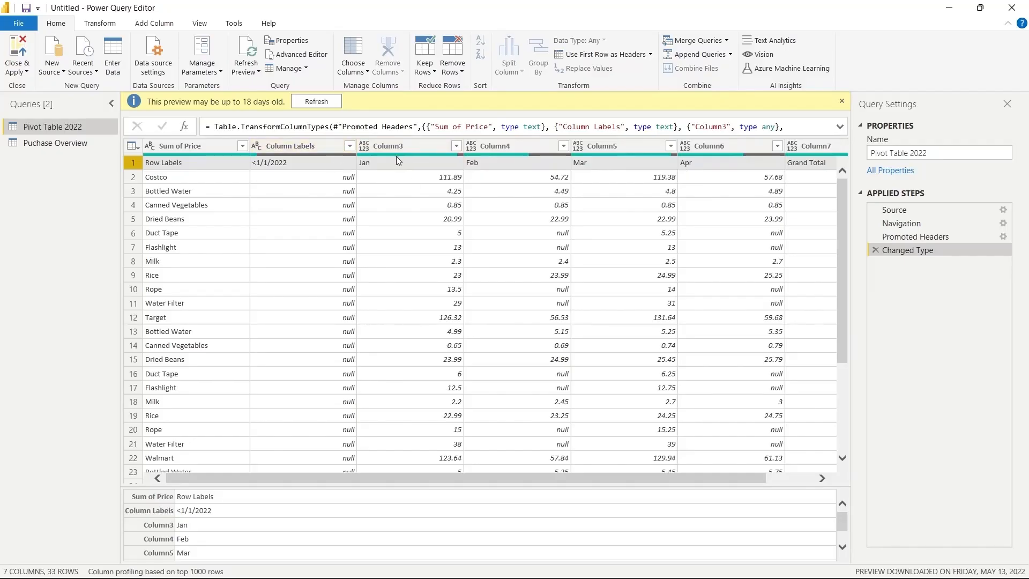
left_click(100, 24)
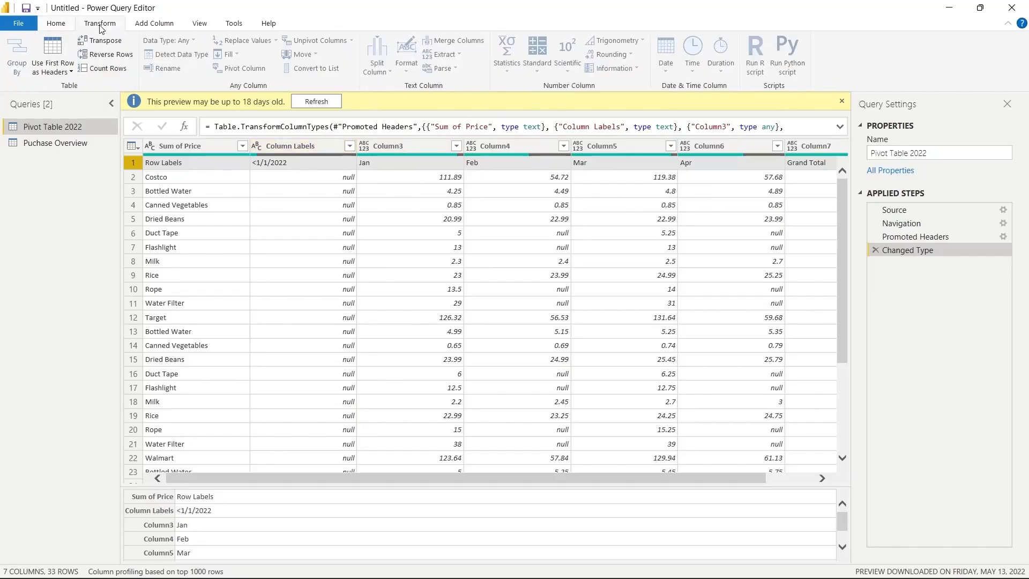
left_click(60, 50)
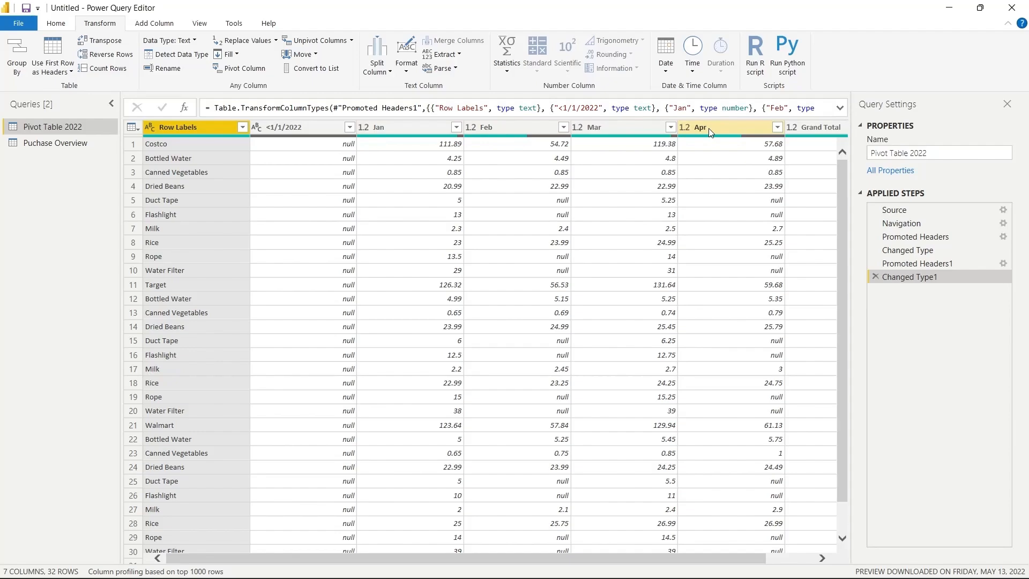
- Unpivot the Jan through Apr columns of the Pivot Table 2022 query
left_click(428, 130)
left_click(738, 126, "shift")
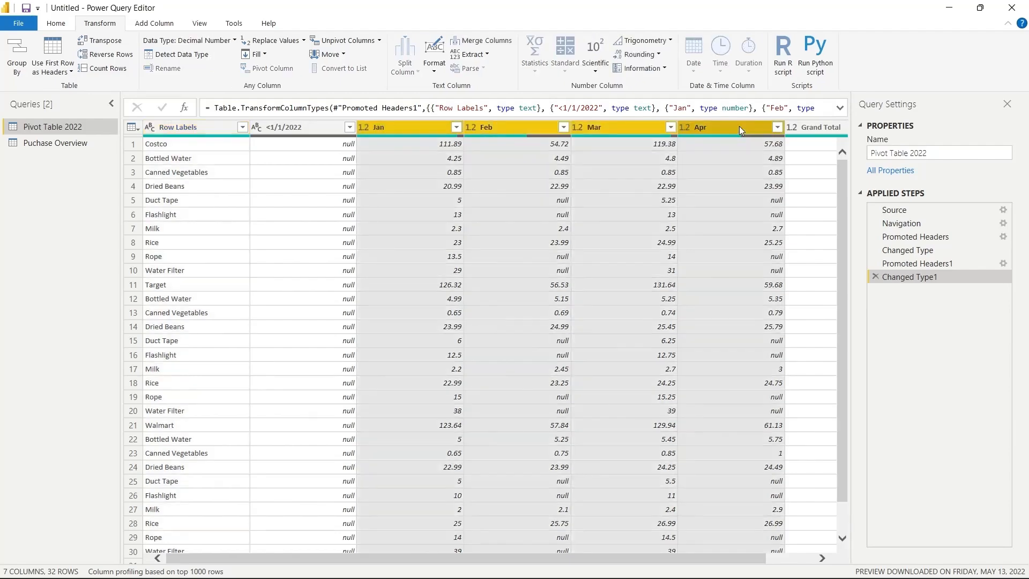
left_click(338, 40)
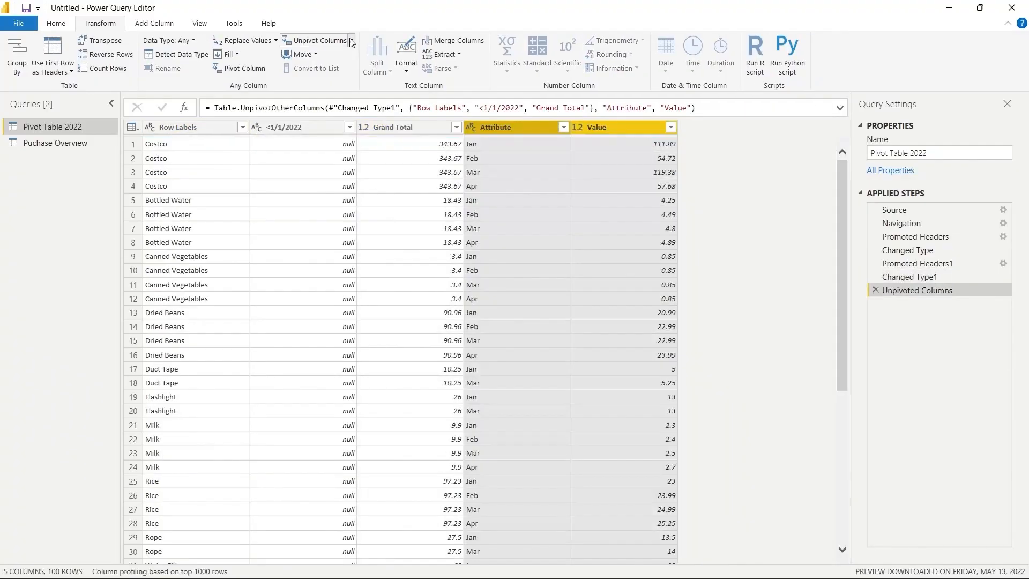
- Check the month entries in the unpivoted Attribute column and change that column's type to Date
left_click(496, 174)
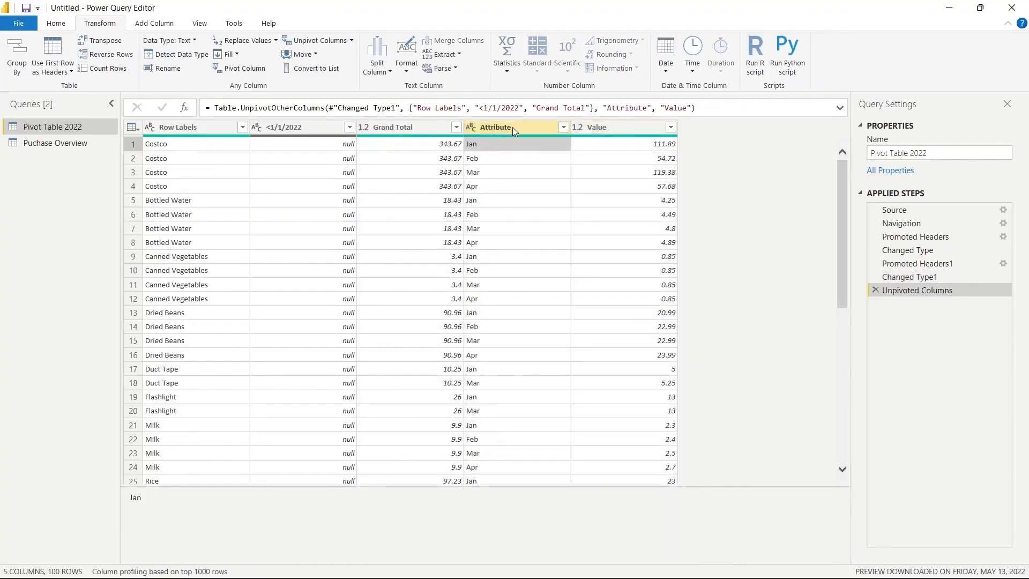
left_click(513, 126)
left_click(606, 127)
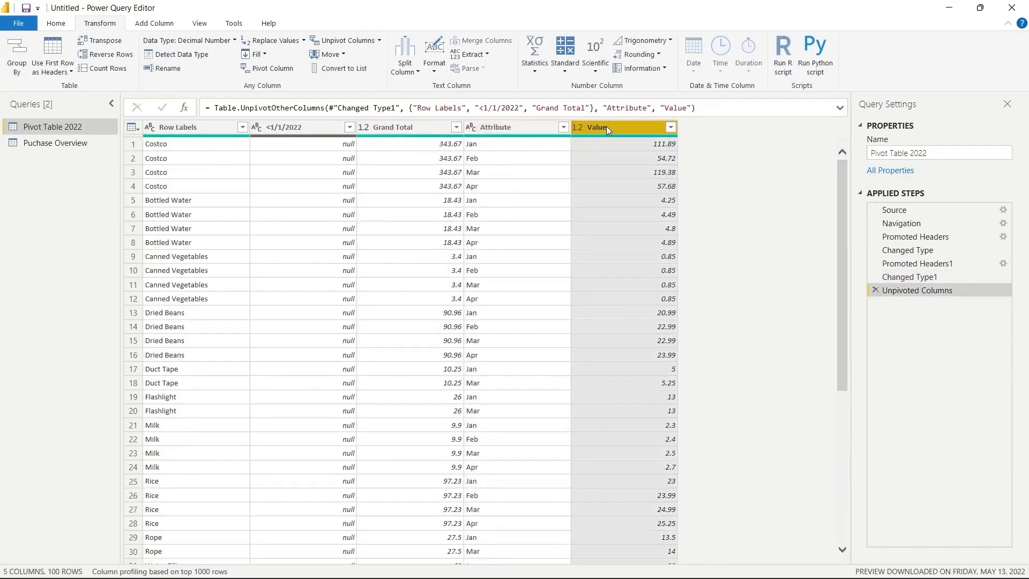
left_click(537, 131)
left_click(504, 144)
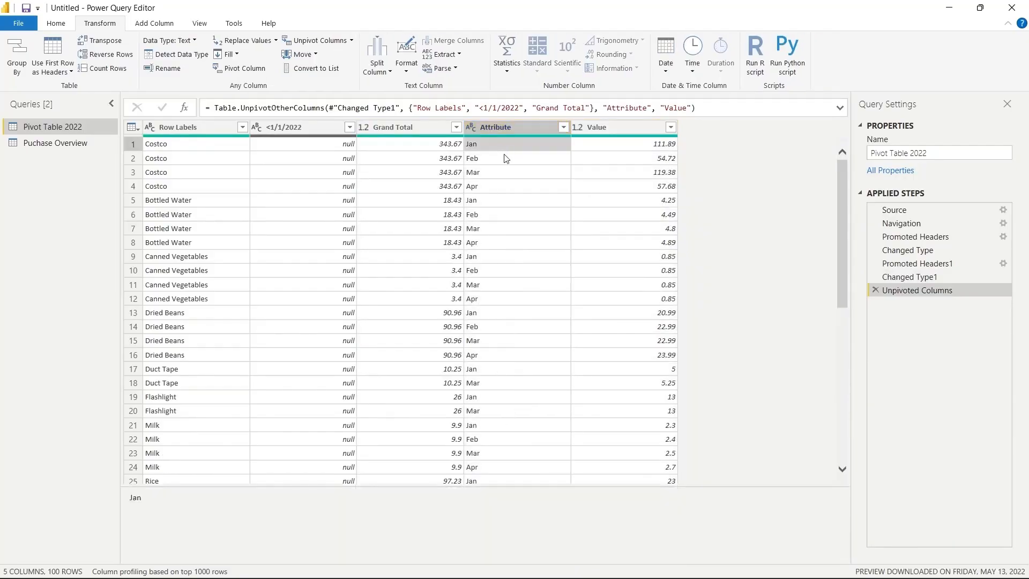
left_click(505, 158)
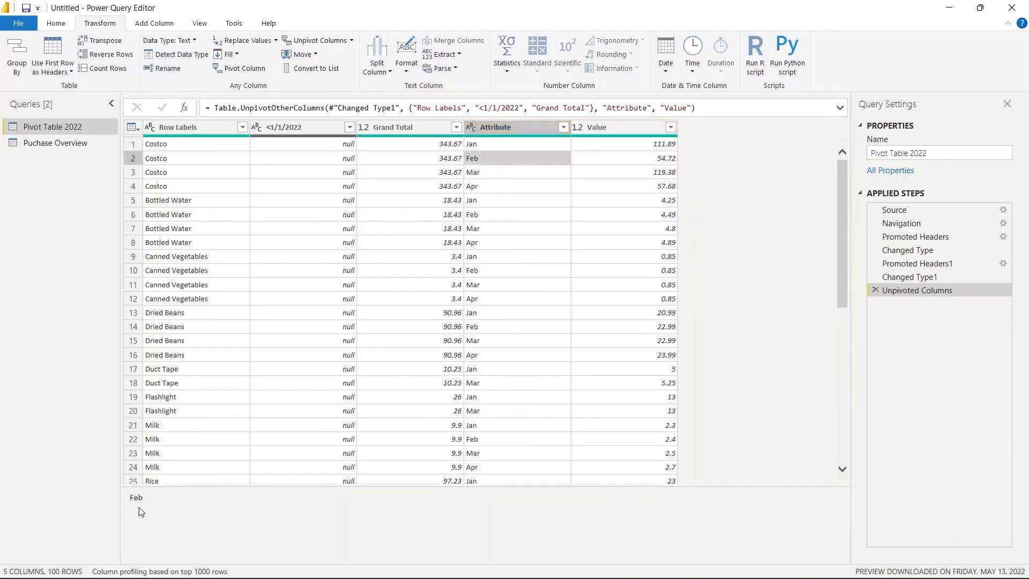
left_click(470, 127)
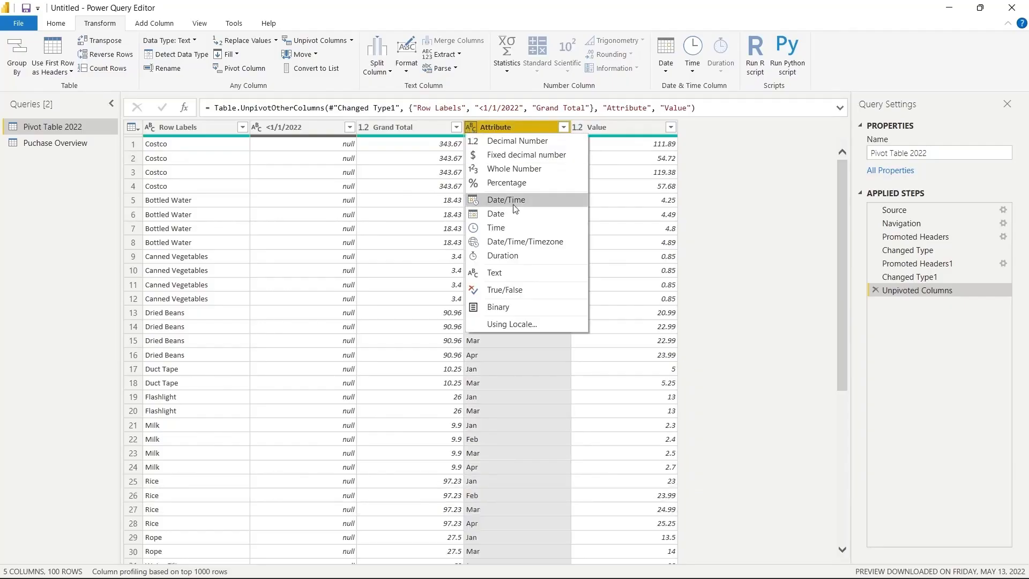
left_click(517, 214)
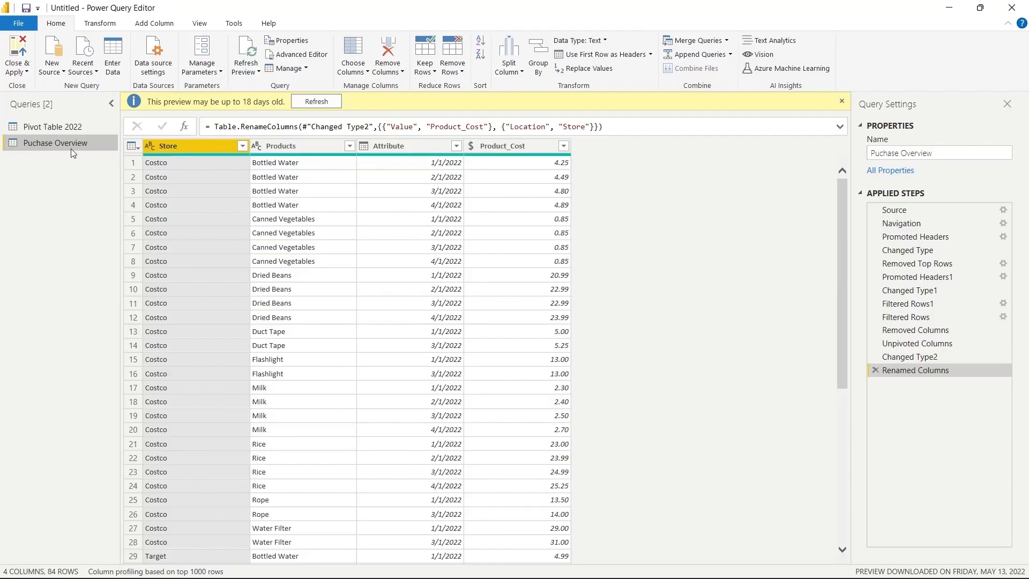
- Close and apply the queries, then view the loaded Puchase Overview table in Power BI Desktop's data view
left_click(18, 51)
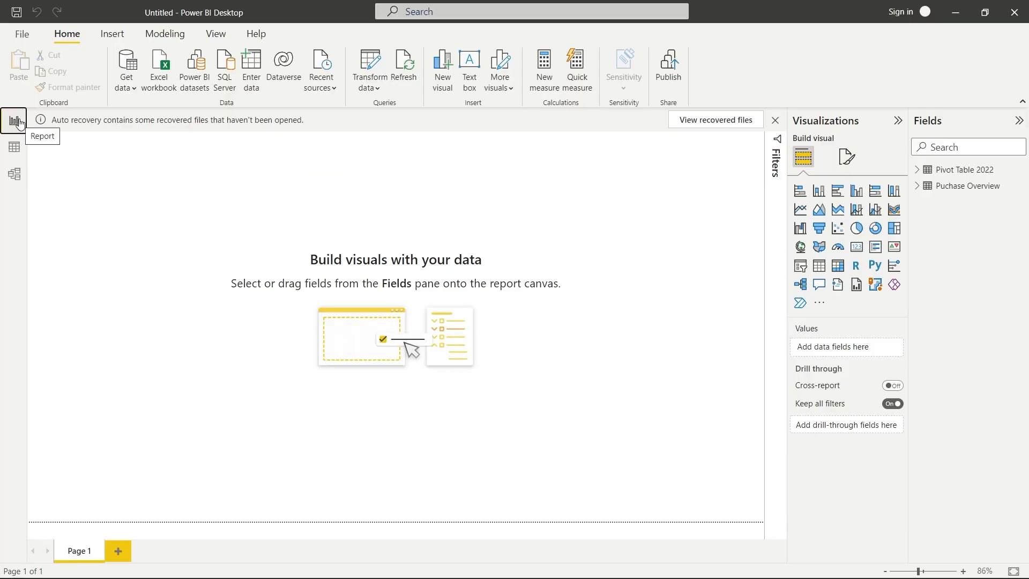
left_click(20, 153)
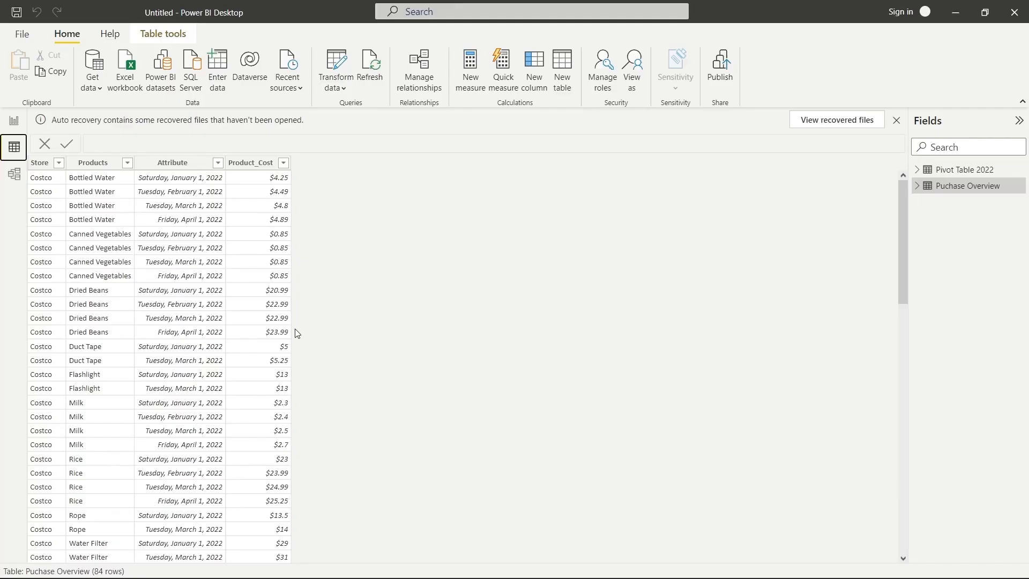
- Reopen the Power Query Editor to transform the loaded data
left_click(337, 64)
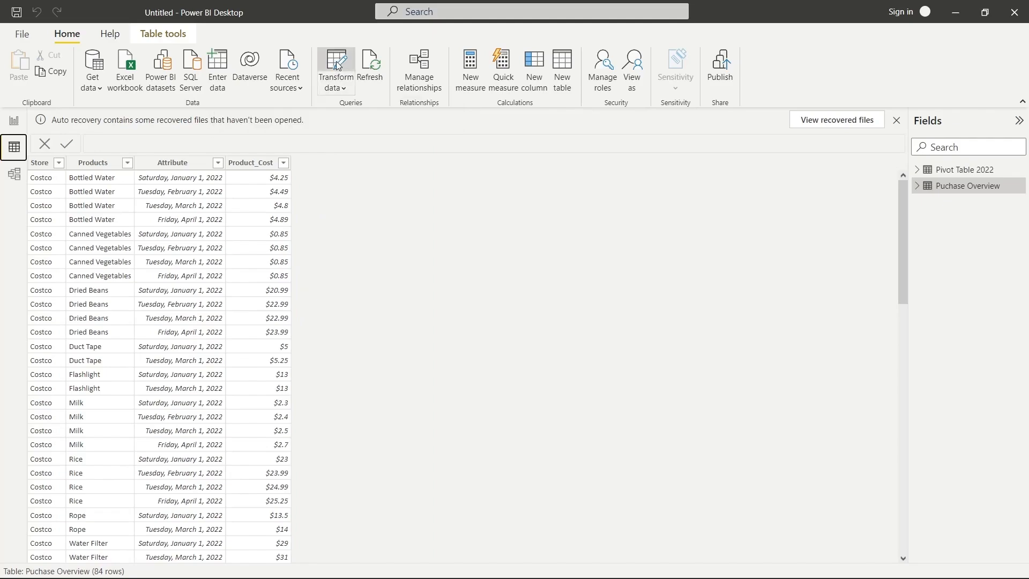